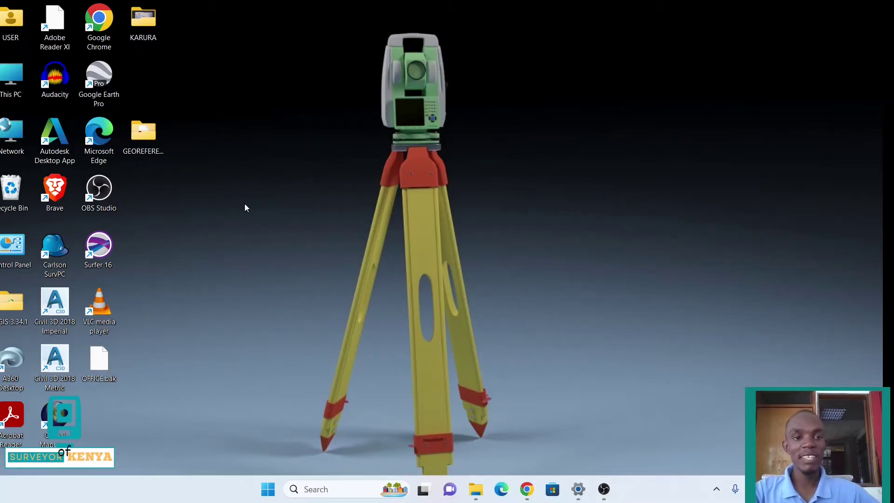
Open the 23_1 Karura[331] JPG from the desktop's GEOREFERENCE folder and examine the survey plan around L.O. No 215.
{"action": "double_click", "coordinate": [136, 151]}
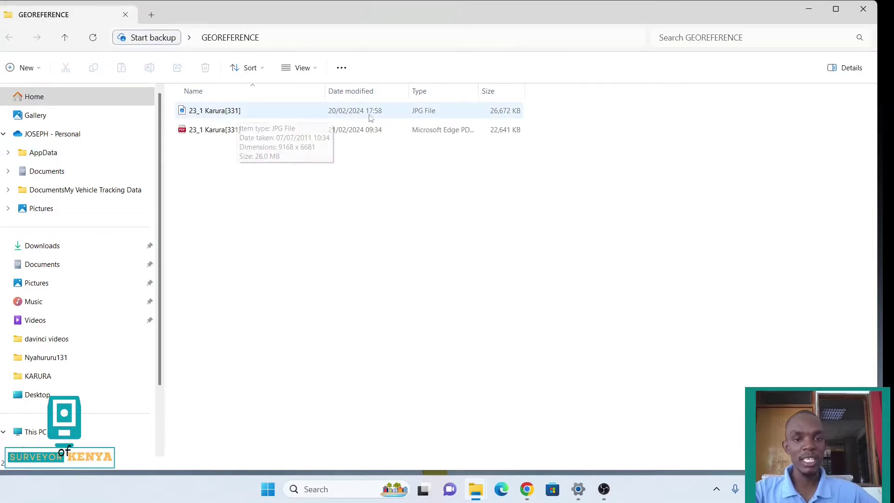
{"action": "double_click", "coordinate": [419, 112]}
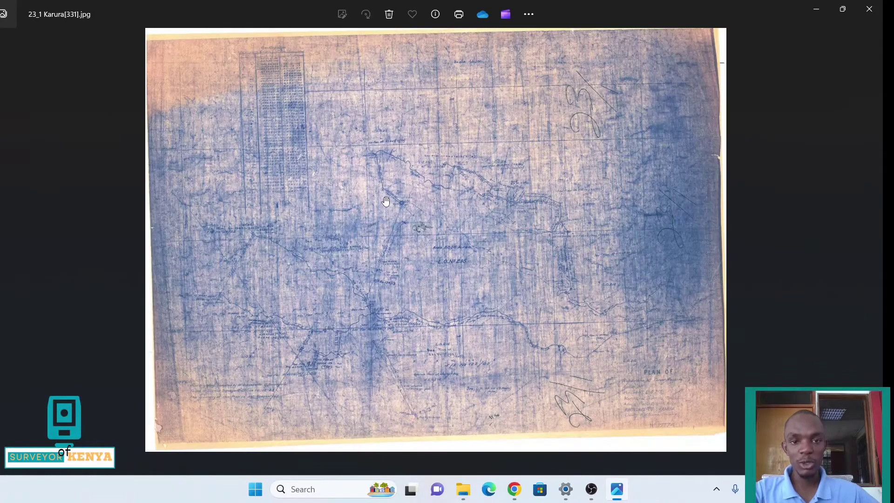
{"action": "scroll", "coordinate": [386, 198], "scroll_direction": "up", "scroll_amount": 5}
{"action": "scroll", "coordinate": [373, 200], "scroll_direction": "down", "scroll_amount": 3}
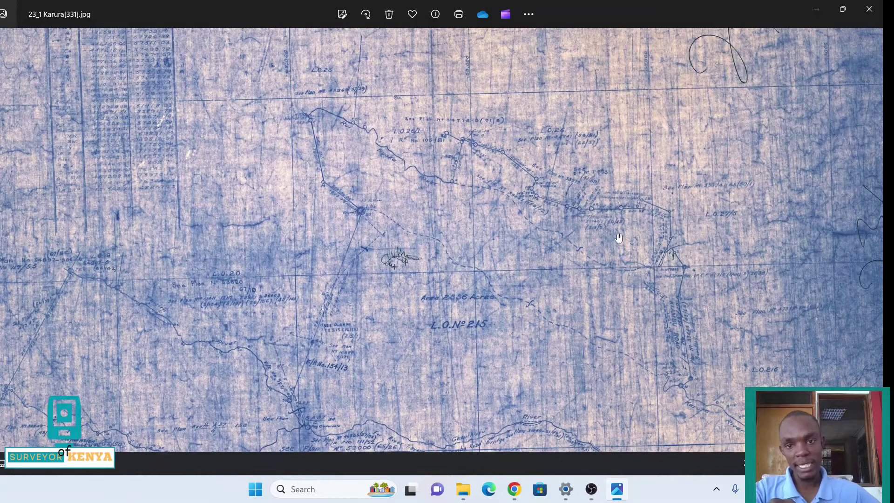
{"action": "scroll", "coordinate": [286, 237], "scroll_direction": "down", "scroll_amount": 4}
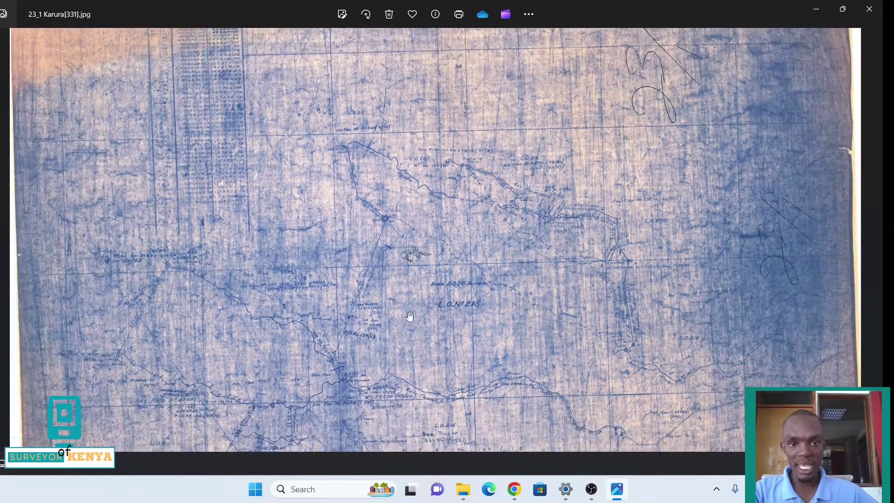
{"action": "left_click_drag", "start_coordinate": [457, 329], "coordinate": [362, 282]}
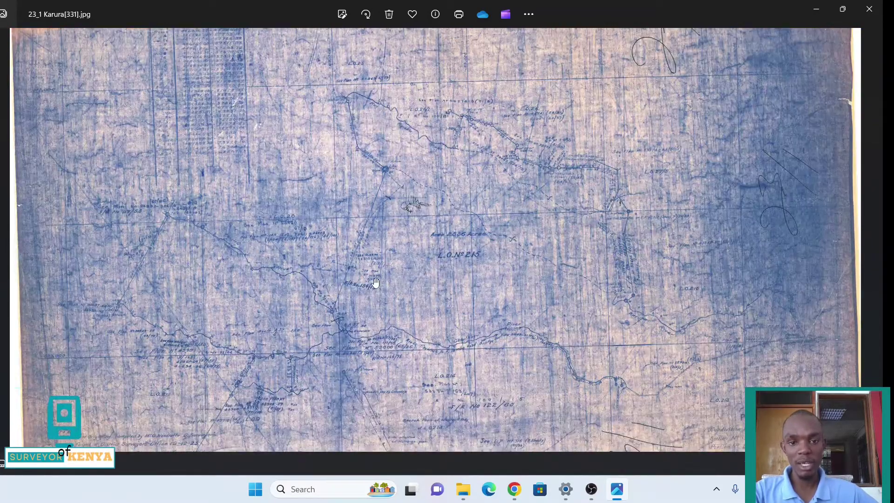
{"action": "scroll", "coordinate": [449, 270], "scroll_direction": "up", "scroll_amount": 1}
{"action": "scroll", "coordinate": [473, 227], "scroll_direction": "up", "scroll_amount": 8}
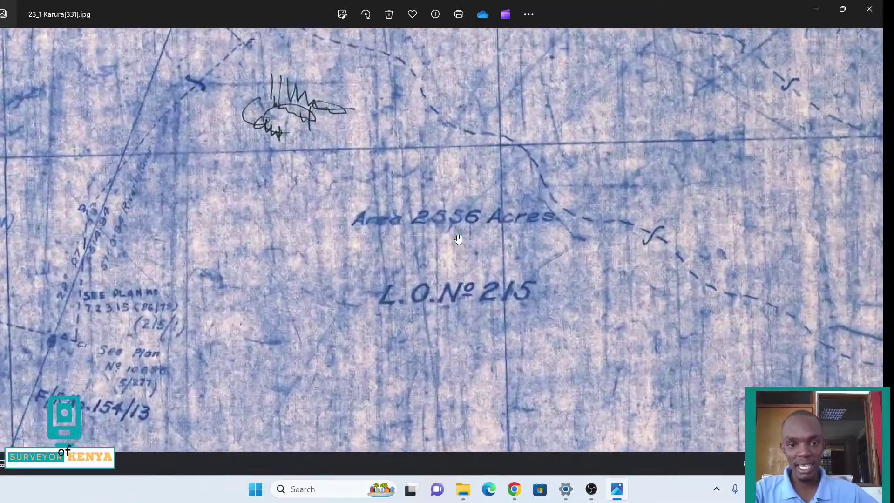
{"action": "scroll", "coordinate": [386, 242], "scroll_direction": "down", "scroll_amount": 4}
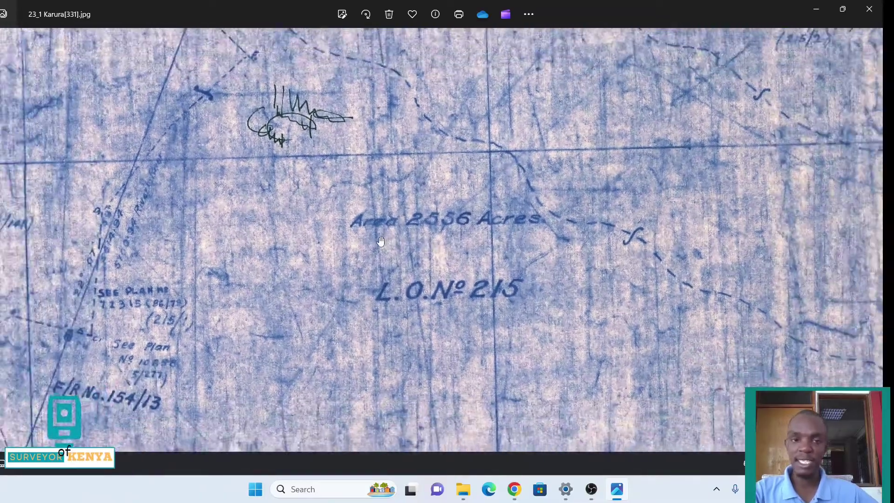
{"action": "scroll", "coordinate": [377, 254], "scroll_direction": "down", "scroll_amount": 5}
{"action": "scroll", "coordinate": [214, 77], "scroll_direction": "up", "scroll_amount": 3}
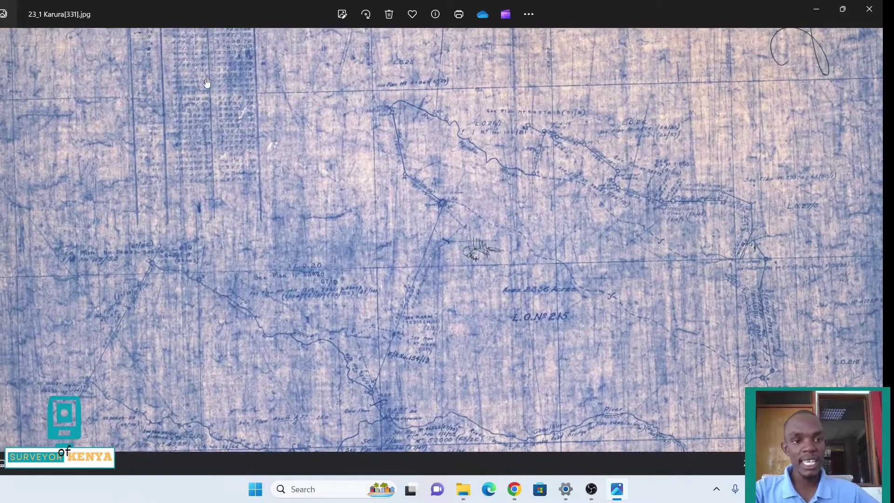
{"action": "left_click_drag", "start_coordinate": [205, 84], "coordinate": [200, 148]}
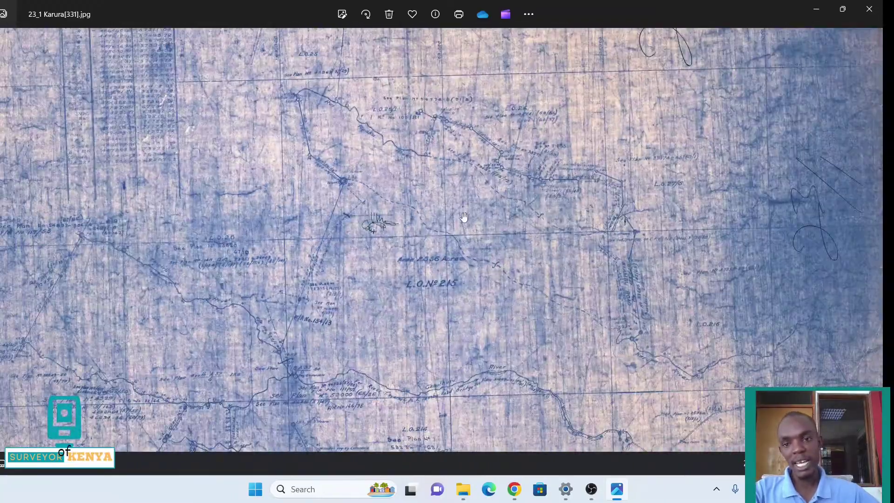
Examine the boundary beacons near L.O. 27/5 on the survey plan, and minimise the image.
{"action": "scroll", "coordinate": [645, 237], "scroll_direction": "up", "scroll_amount": 7}
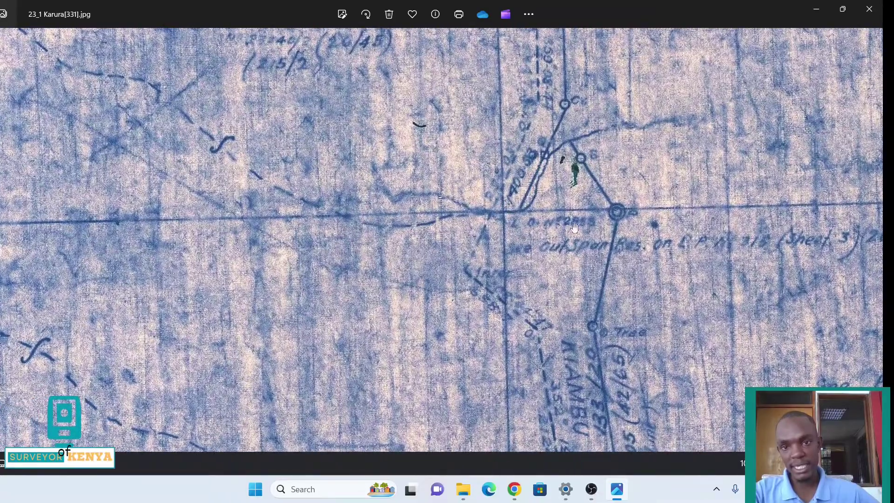
{"action": "left_click_drag", "start_coordinate": [550, 104], "coordinate": [548, 186]}
{"action": "scroll", "coordinate": [584, 182], "scroll_direction": "up", "scroll_amount": 3}
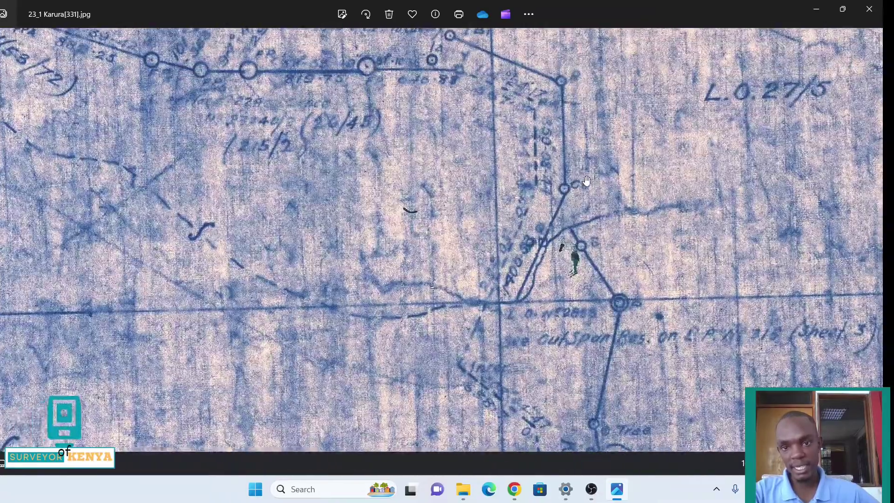
{"action": "scroll", "coordinate": [577, 199], "scroll_direction": "down", "scroll_amount": 6}
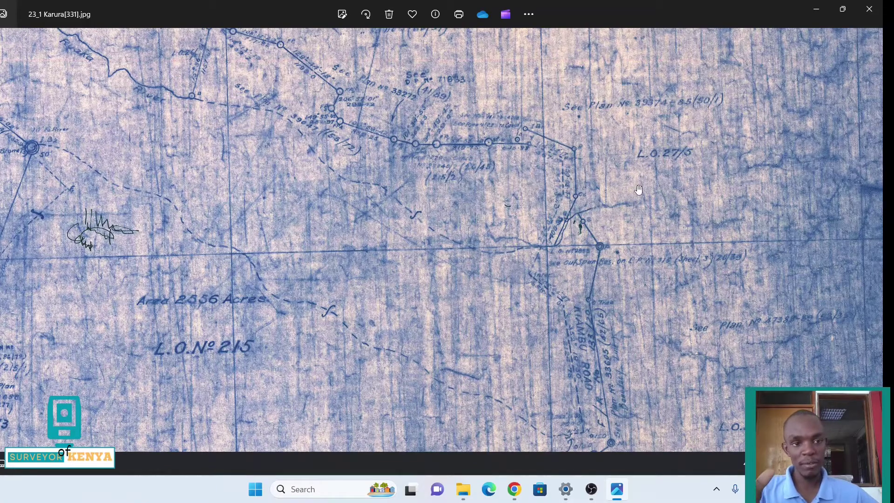
{"action": "scroll", "coordinate": [467, 200], "scroll_direction": "down", "scroll_amount": 5}
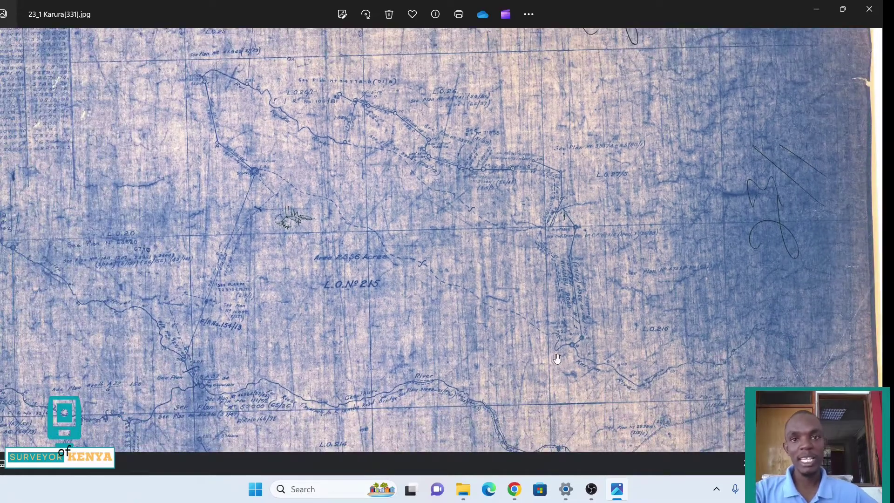
{"action": "left_click", "coordinate": [816, 9]}
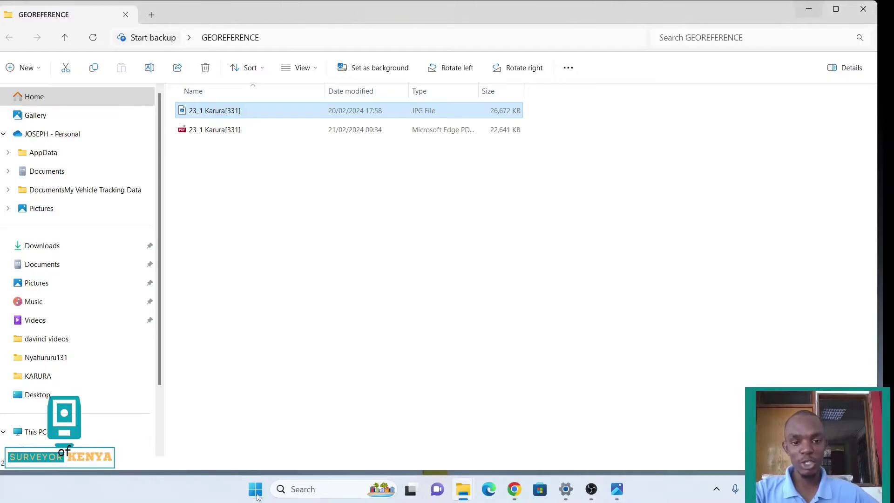
Find and launch Civil 3D 2018 Metric.
{"action": "left_click", "coordinate": [312, 488]}
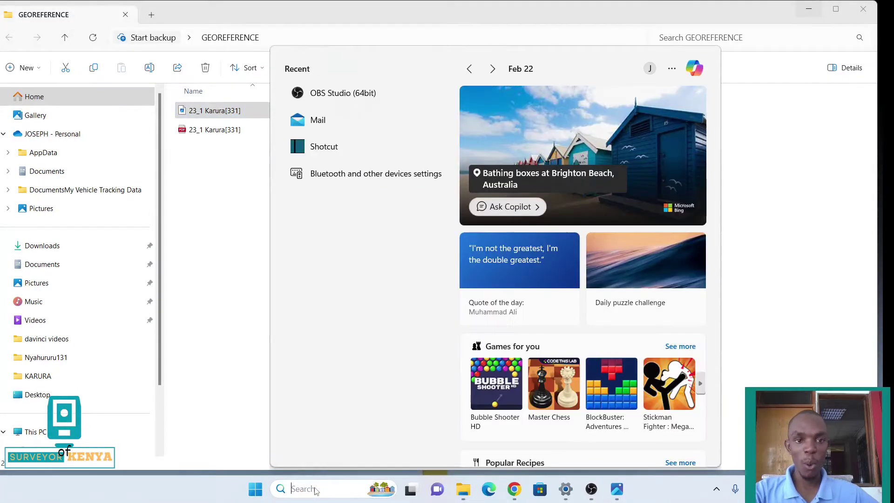
{"action": "type", "text": "CIVil 3D 2018 Metric"}
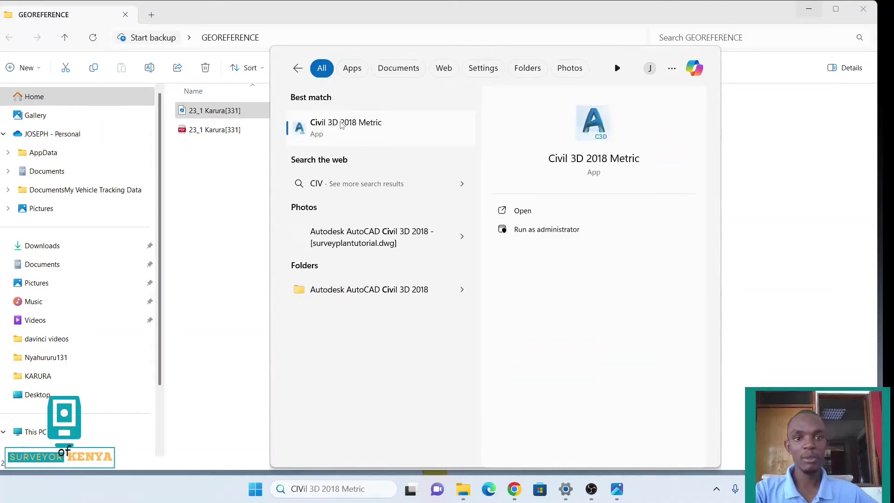
{"action": "left_click", "coordinate": [341, 125]}
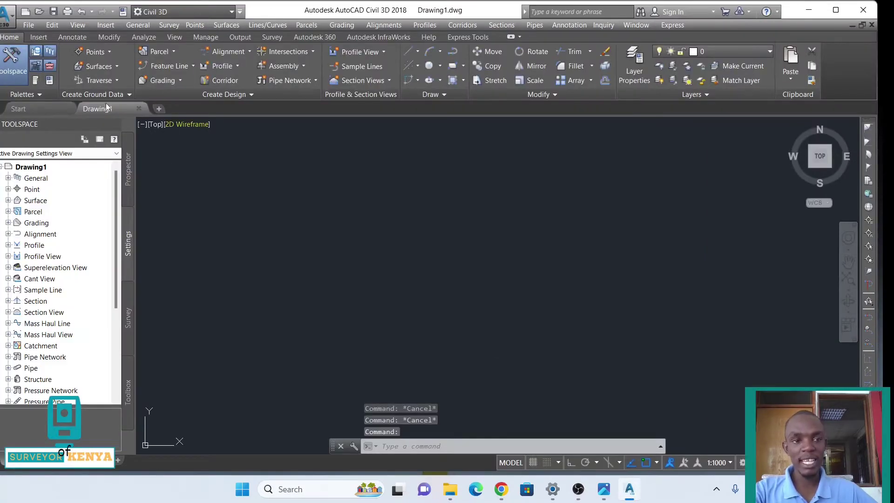
Save the new drawing as GEOREFERENCE.dwg in the GEOREFERENCE folder on the desktop.
{"action": "right_click", "coordinate": [106, 109]}
{"action": "left_click", "coordinate": [135, 153]}
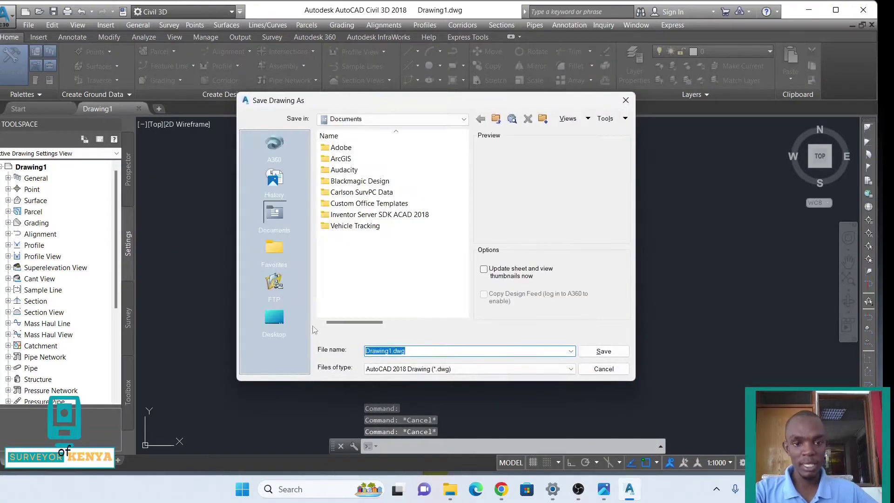
{"action": "left_click", "coordinate": [273, 320]}
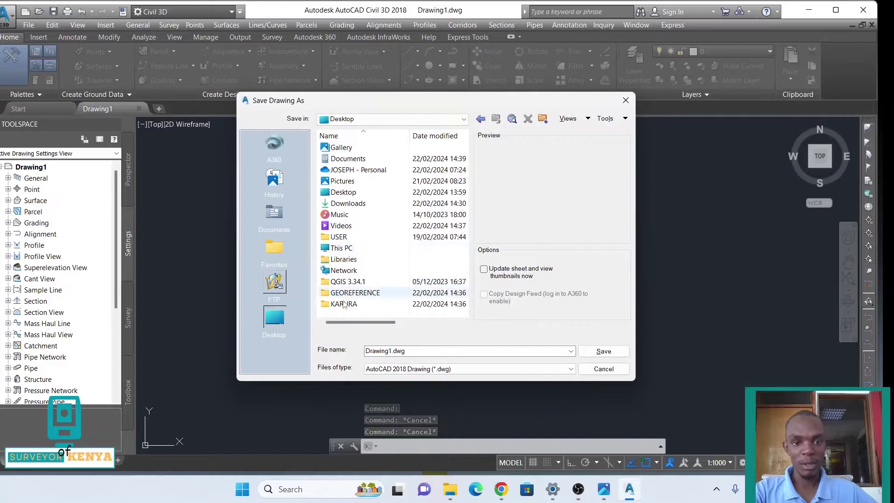
{"action": "double_click", "coordinate": [345, 294]}
{"action": "double_click", "coordinate": [392, 352]}
{"action": "left_click", "coordinate": [392, 352]}
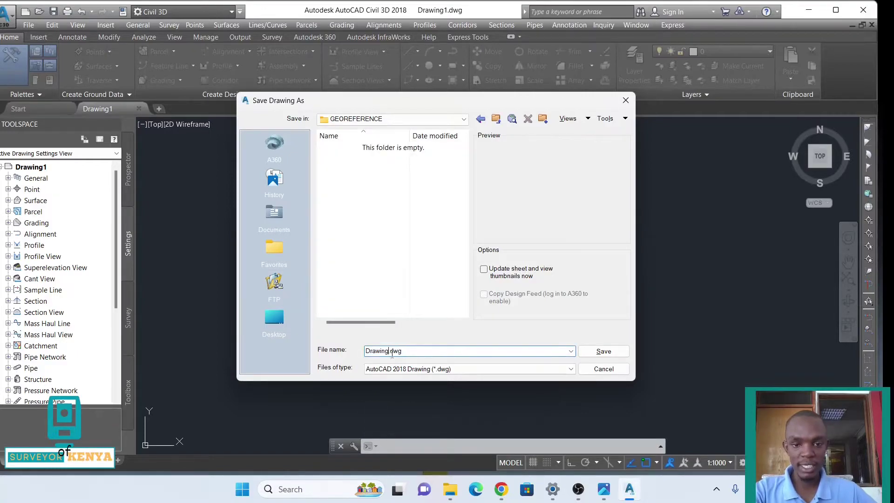
{"action": "key", "text": "BackSpace"}
{"action": "type", "text": "G"}
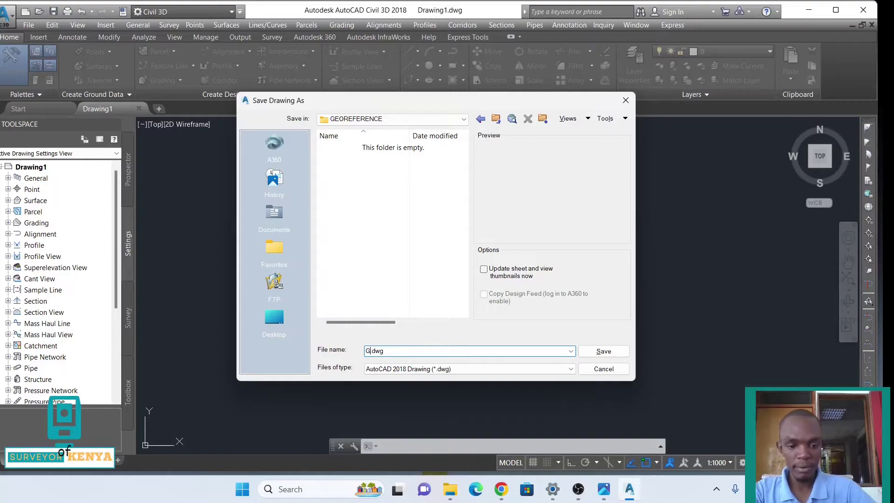
{"action": "type", "text": "EOREFERENCE"}
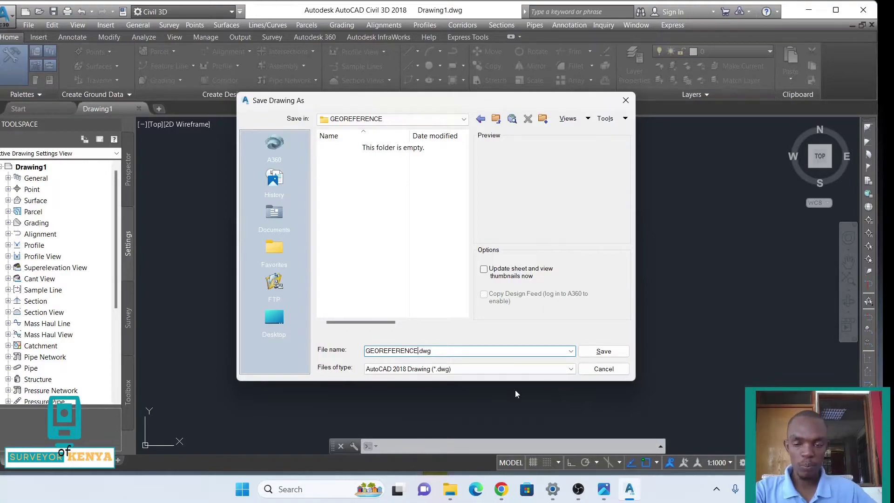
{"action": "left_click", "coordinate": [604, 351]}
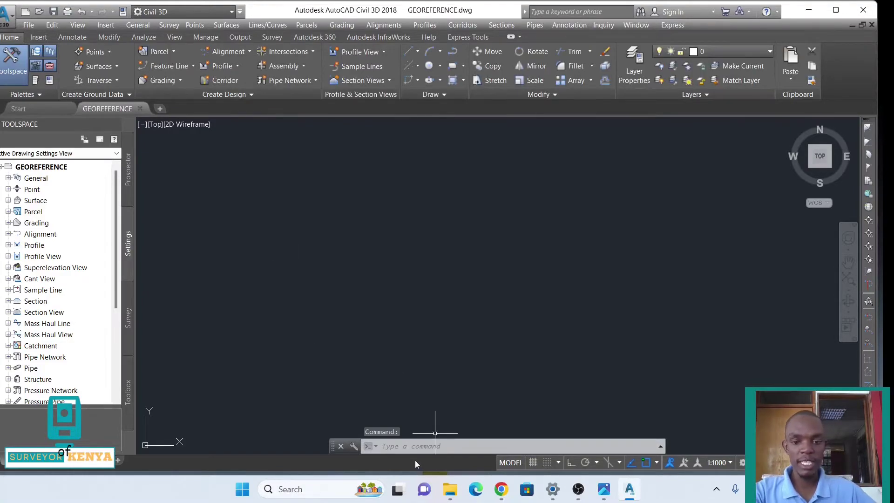
Configure the drawing units with the UNITS command and accept the settings.
{"action": "type", "text": "units"}
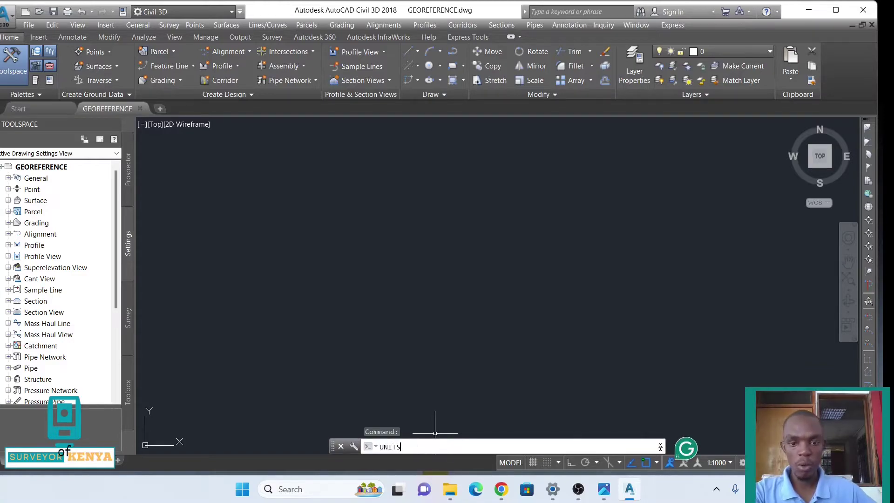
{"action": "left_click", "coordinate": [430, 356]}
{"action": "left_click", "coordinate": [379, 186]}
{"action": "left_click", "coordinate": [379, 206]}
{"action": "left_click", "coordinate": [458, 345]}
{"action": "left_click", "coordinate": [479, 295]}
{"action": "left_click", "coordinate": [353, 345]}
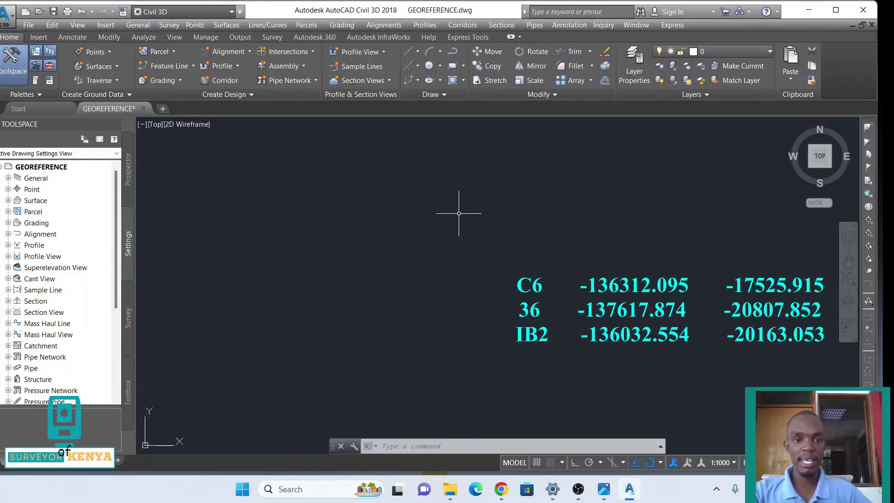
Create a manual point at northing -136312.095 and easting -17525.915 with the description C6.
{"action": "left_click", "coordinate": [109, 53]}
{"action": "mouse_move", "coordinate": [135, 79]}
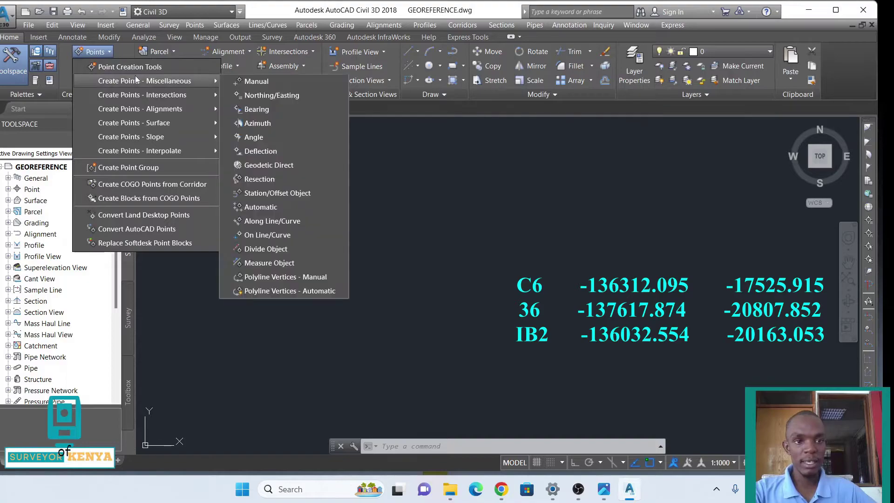
{"action": "left_click", "coordinate": [254, 81]}
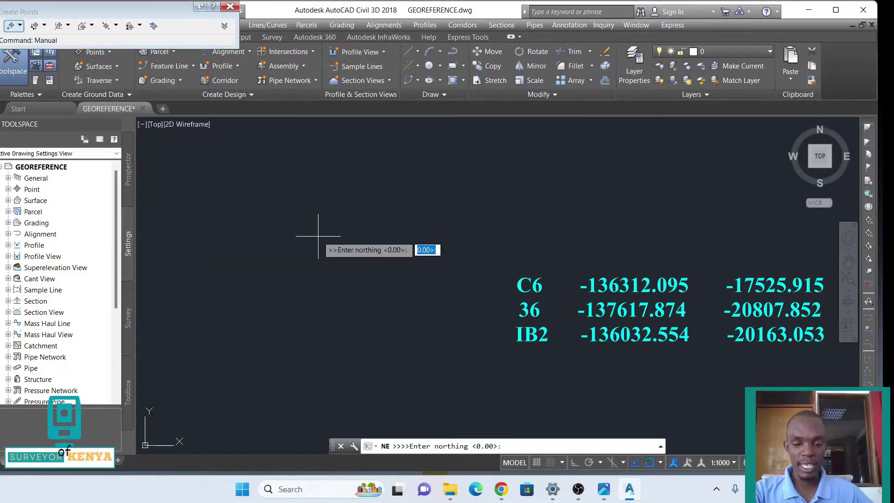
{"action": "type", "text": "-136312.095"}
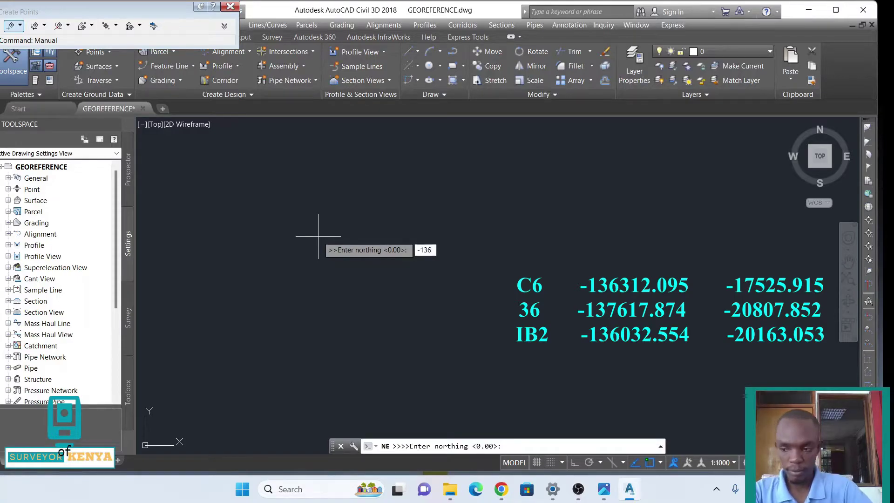
{"action": "key", "text": "Return"}
{"action": "type", "text": "-17525.915"}
{"action": "key", "text": "Return"}
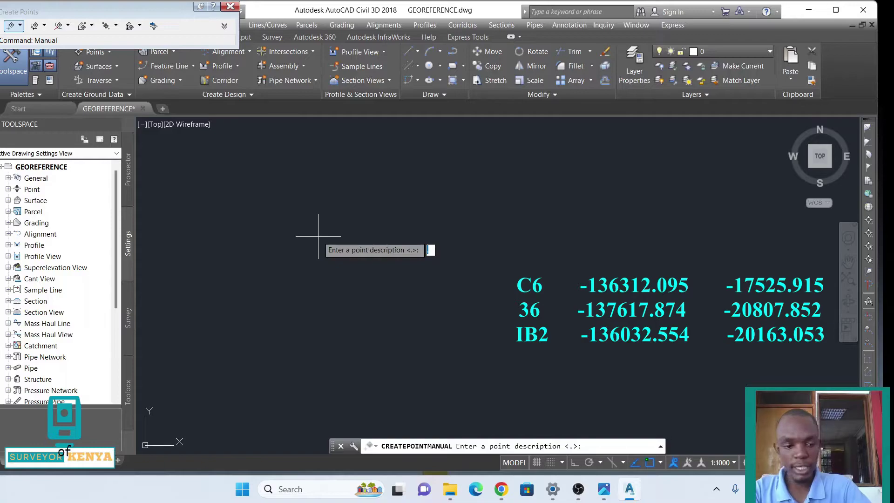
{"action": "type", "text": "C6"}
{"action": "key", "text": "Return"}
Create a second manual point at northing -137617.874 and easting -20807.852, described as 36, with no elevation.
{"action": "type", "text": "-137617.874"}
{"action": "key", "text": "Return"}
{"action": "type", "text": "-20807.852"}
{"action": "key", "text": "Return"}
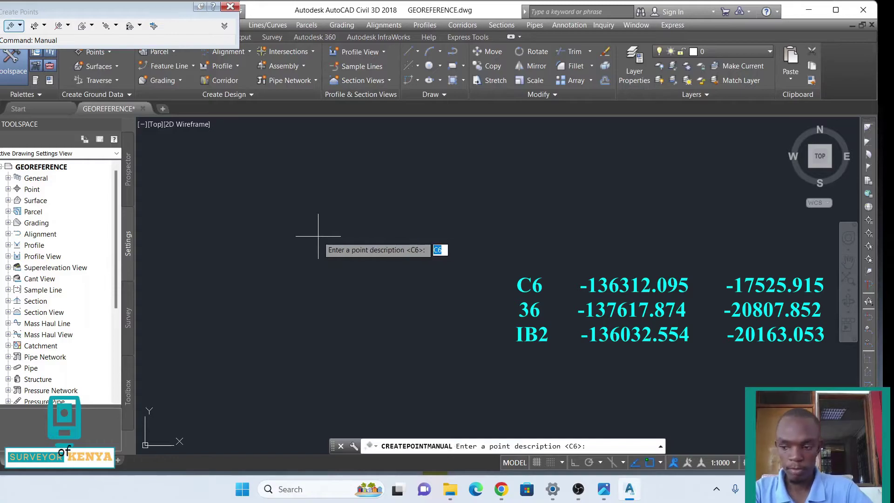
{"action": "type", "text": "36"}
{"action": "key", "text": "Return"}
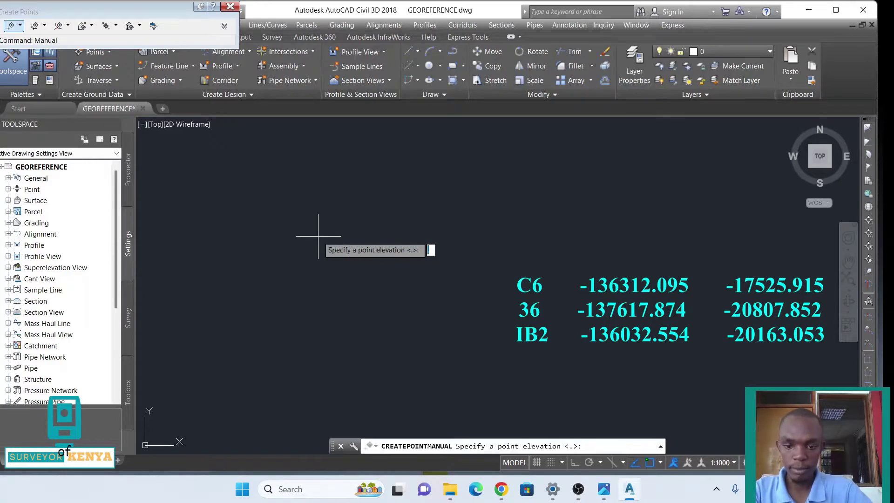
{"action": "key", "text": "Return"}
Create a third manual point for IB2 at northing -136032.554 and easting -20163.053, and finish point creation.
{"action": "type", "text": "-136032.554"}
{"action": "key", "text": "Return"}
{"action": "type", "text": "-20163.053"}
{"action": "key", "text": "Return"}
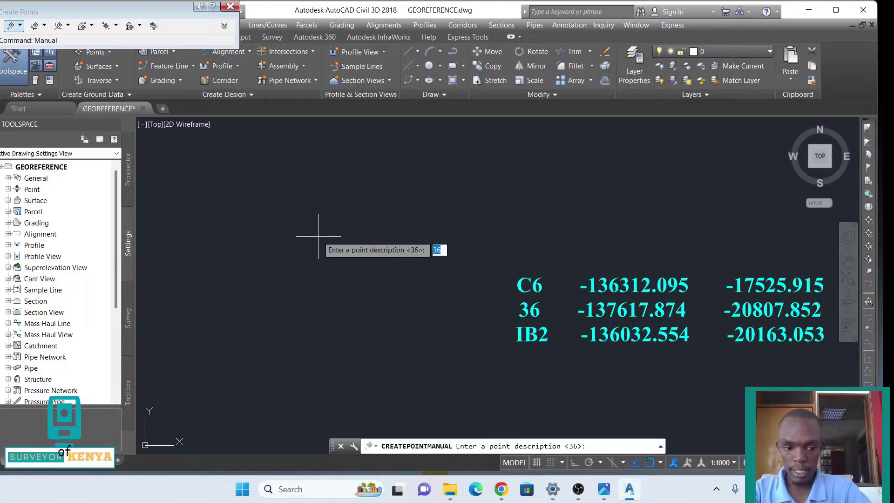
{"action": "key", "text": "Return"}
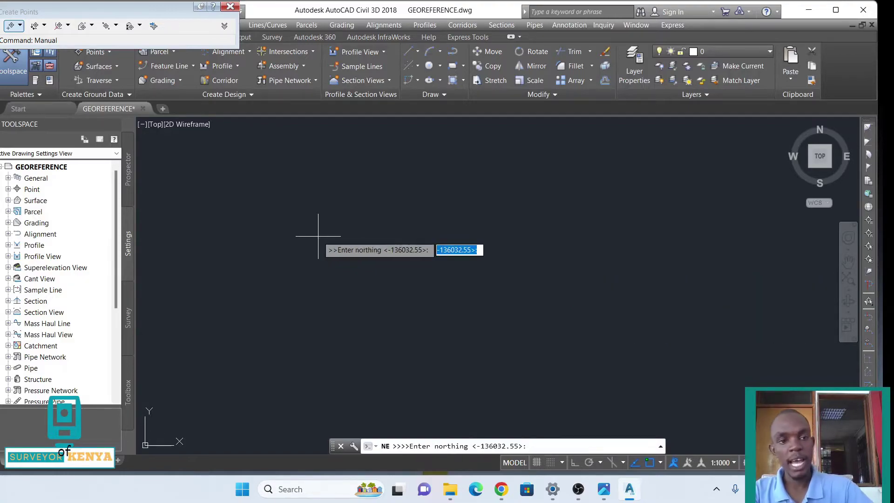
{"action": "key", "text": "Return"}
{"action": "left_click", "coordinate": [230, 6]}
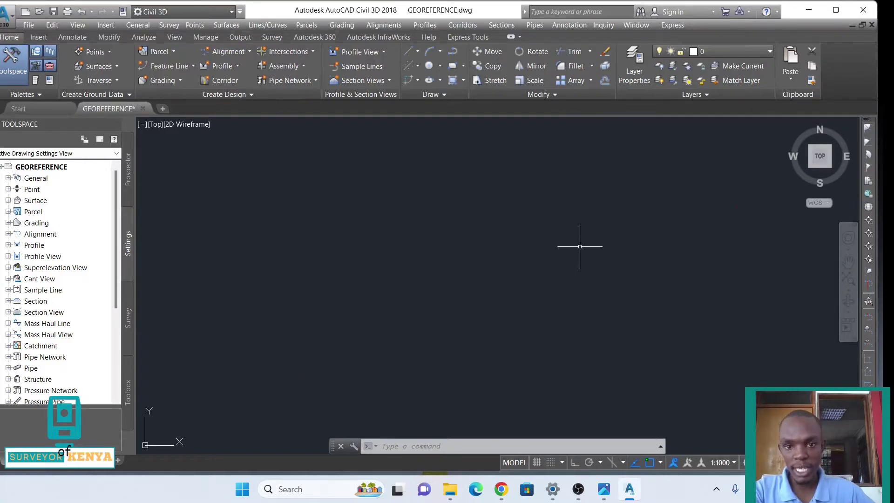
{"action": "left_click", "coordinate": [729, 202]}
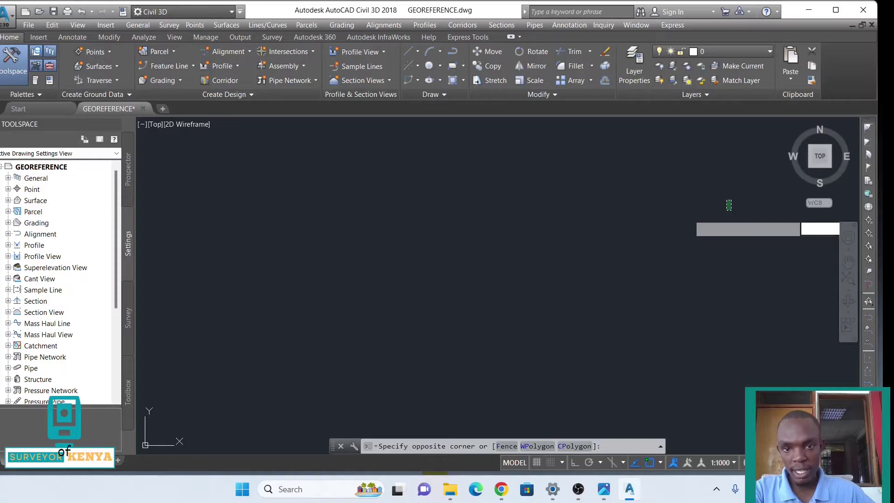
Set the point label style of the _All Points group to Description Only and apply it to the three control points.
{"action": "left_click", "coordinate": [368, 376]}
{"action": "left_click", "coordinate": [586, 153]}
{"action": "left_click", "coordinate": [436, 244]}
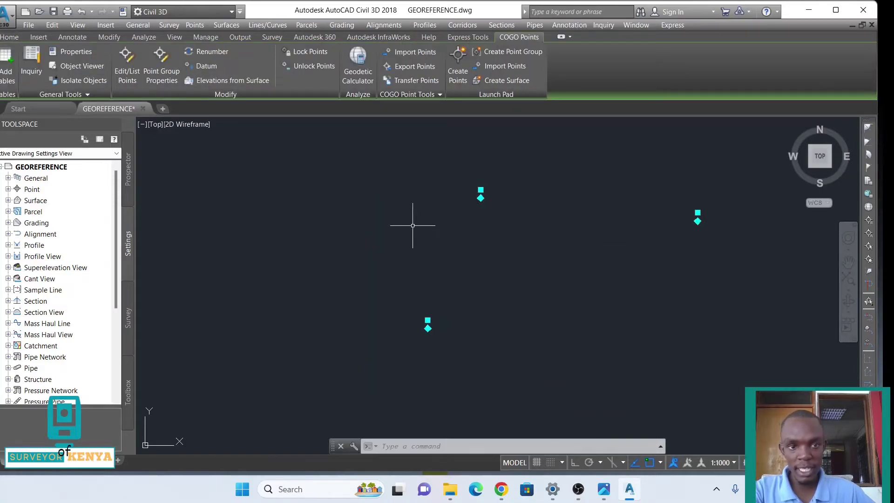
{"action": "left_click", "coordinate": [158, 79]}
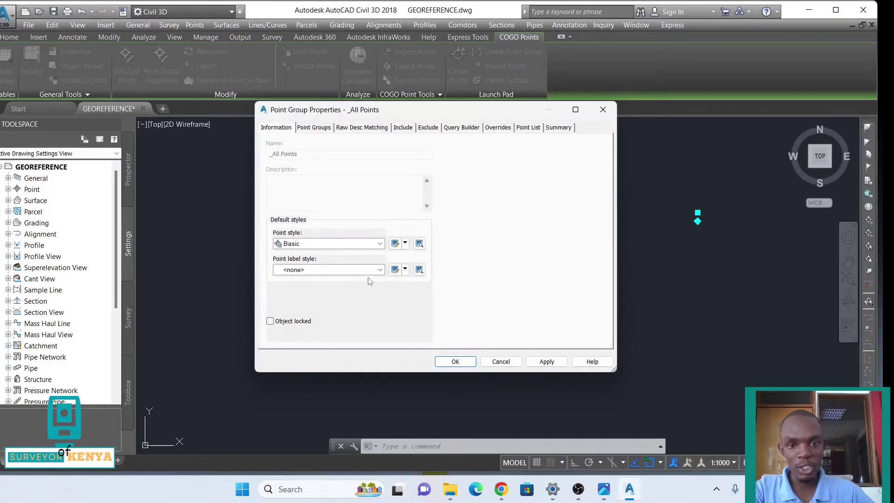
{"action": "left_click", "coordinate": [380, 269]}
{"action": "left_click", "coordinate": [330, 288]}
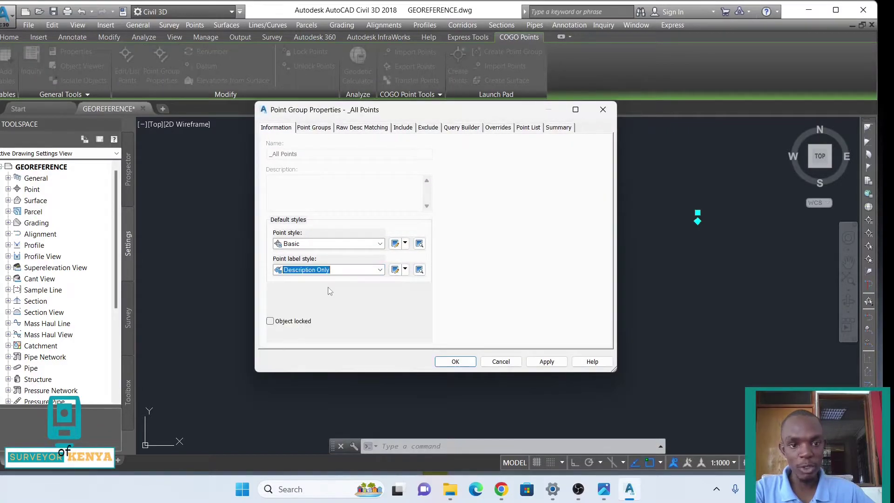
{"action": "left_click", "coordinate": [545, 362]}
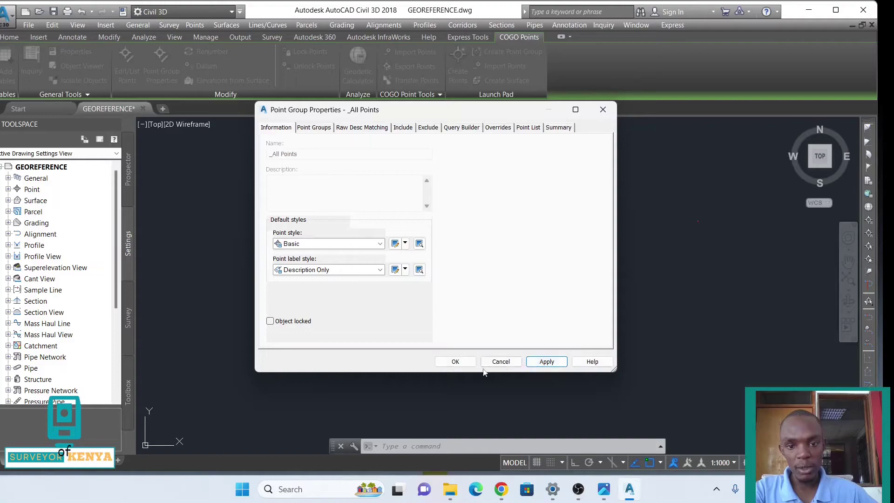
{"action": "left_click", "coordinate": [456, 361]}
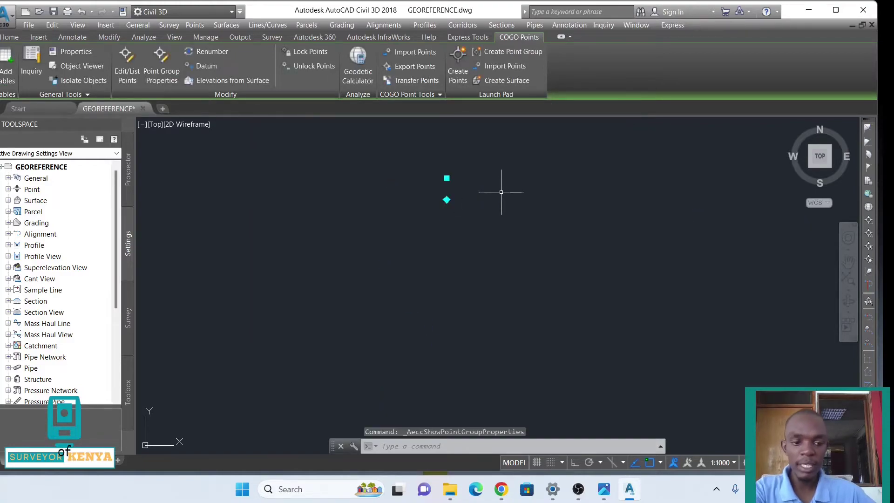
{"action": "key", "text": "Escape"}
{"action": "key", "text": "Escape"}
{"action": "scroll", "coordinate": [481, 232], "scroll_direction": "up", "scroll_amount": 3}
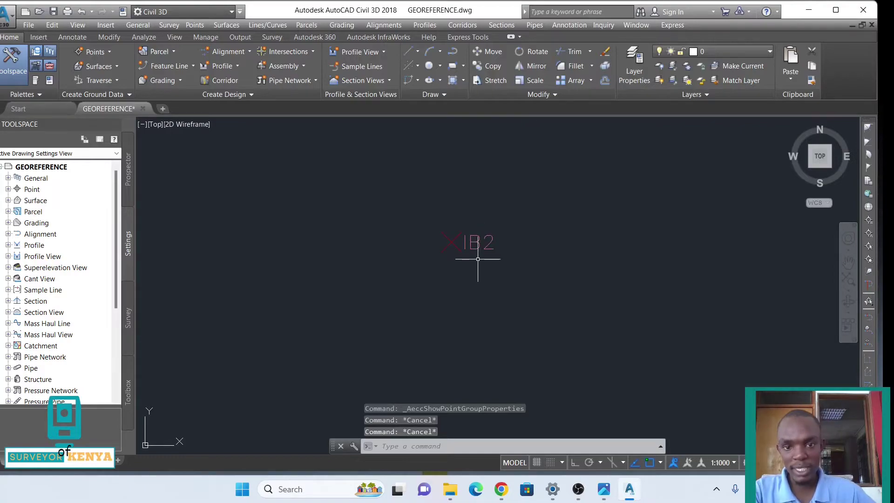
Draw a circle of radius 5 centred on control point IB2.
{"action": "left_click", "coordinate": [428, 67]}
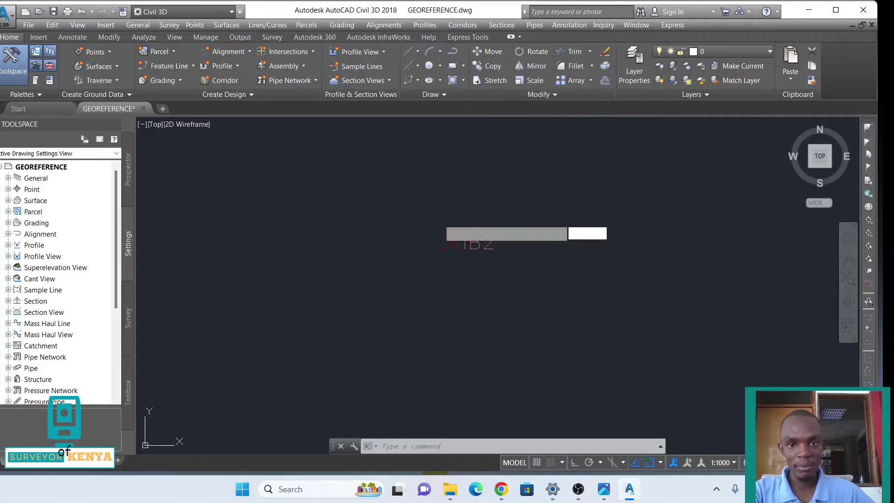
{"action": "left_click", "coordinate": [450, 242]}
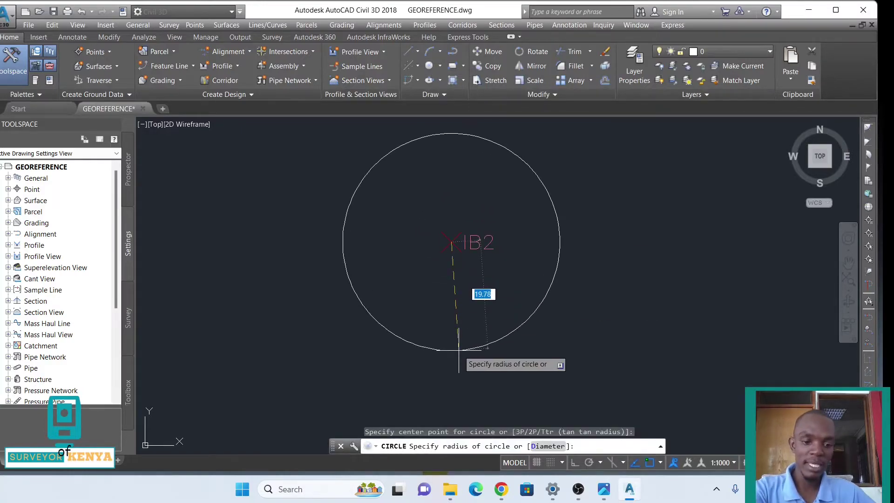
{"action": "type", "text": "5"}
{"action": "key", "text": "Return"}
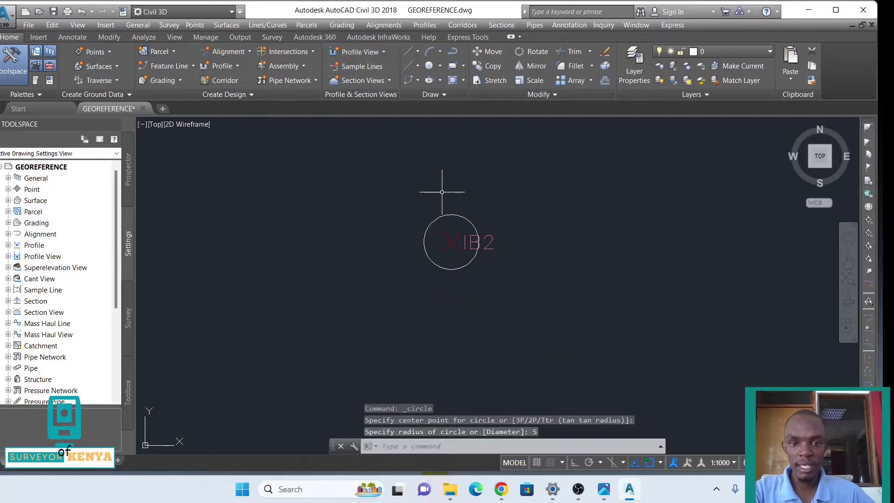
Change the colour of the circle around IB2 to Red in its properties, and clear the selection.
{"action": "left_click", "coordinate": [441, 215]}
{"action": "right_click", "coordinate": [369, 271]}
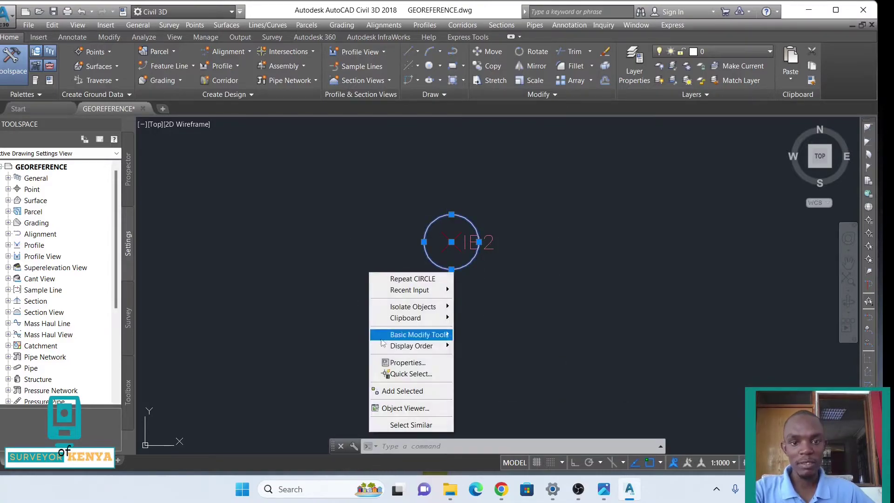
{"action": "left_click", "coordinate": [403, 363]}
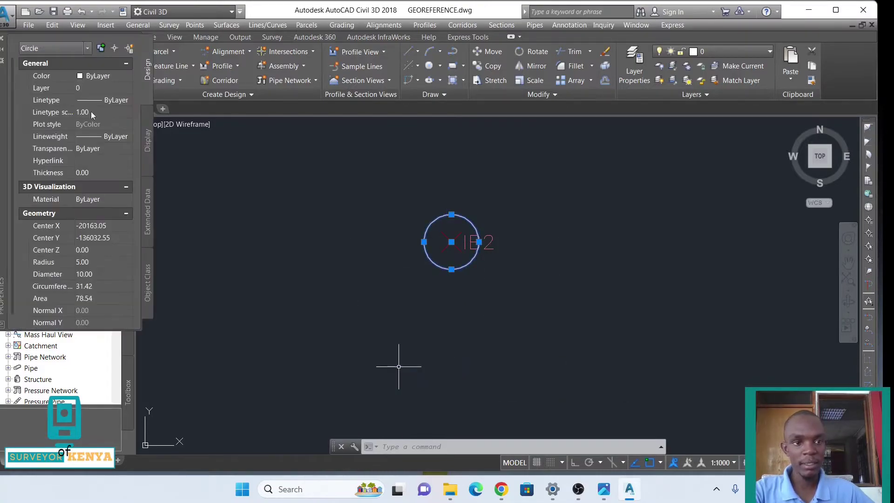
{"action": "left_click", "coordinate": [128, 77]}
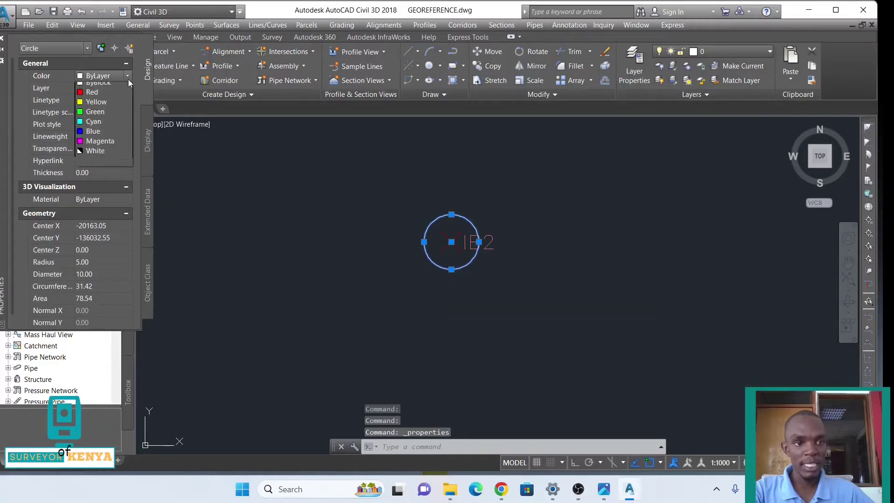
{"action": "left_click", "coordinate": [88, 107]}
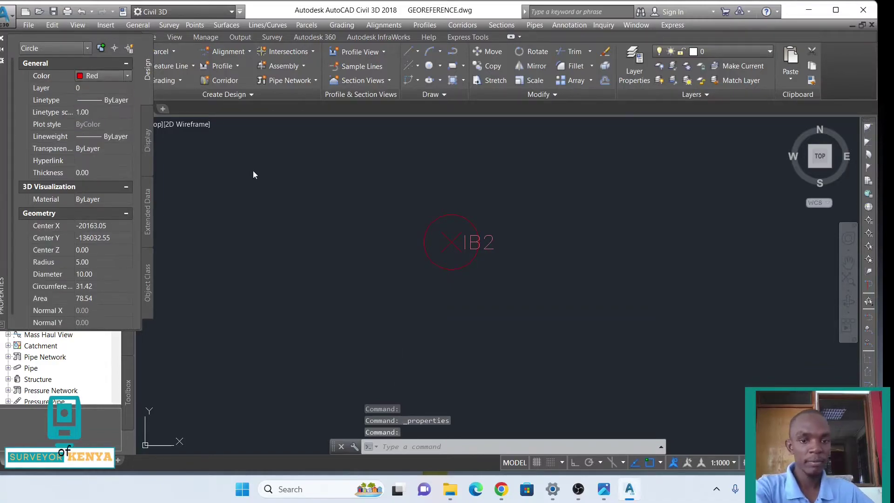
{"action": "key", "text": "Escape"}
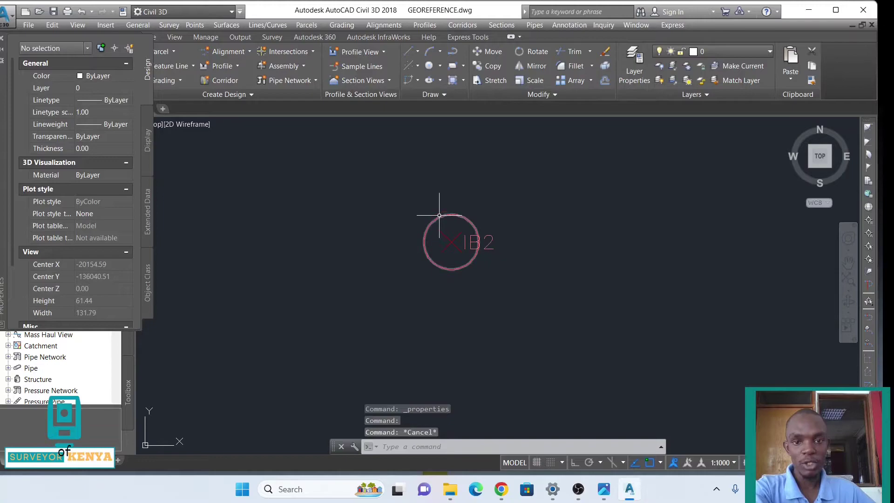
Copy the red circle from the centre of IB2 onto control points C6 and 36, and close the object properties.
{"action": "left_click", "coordinate": [438, 215]}
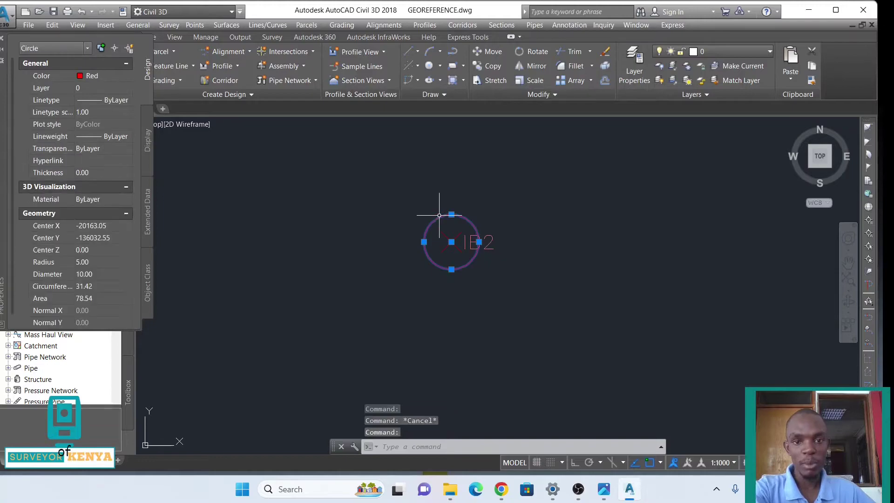
{"action": "left_click", "coordinate": [487, 65]}
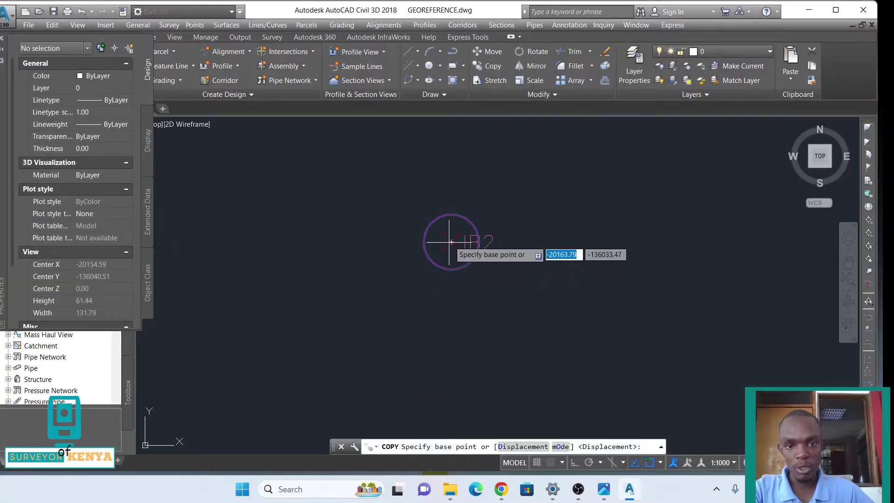
{"action": "left_click", "coordinate": [449, 240]}
{"action": "scroll", "coordinate": [571, 181], "scroll_direction": "down", "scroll_amount": 5}
{"action": "middle_click_drag", "start_coordinate": [572, 182], "coordinate": [286, 145]}
{"action": "scroll", "coordinate": [578, 263], "scroll_direction": "down", "scroll_amount": 8}
{"action": "scroll", "coordinate": [704, 274], "scroll_direction": "up", "scroll_amount": 9}
{"action": "scroll", "coordinate": [624, 207], "scroll_direction": "up", "scroll_amount": 5}
{"action": "left_click", "coordinate": [626, 181]}
{"action": "scroll", "coordinate": [627, 181], "scroll_direction": "down", "scroll_amount": 10}
{"action": "scroll", "coordinate": [744, 208], "scroll_direction": "up", "scroll_amount": 5}
{"action": "scroll", "coordinate": [473, 279], "scroll_direction": "up", "scroll_amount": 5}
{"action": "left_click", "coordinate": [456, 241]}
{"action": "key", "text": "Escape"}
{"action": "key", "text": "Escape"}
{"action": "left_click", "coordinate": [433, 202]}
{"action": "left_click", "coordinate": [436, 205]}
{"action": "key", "text": "Escape"}
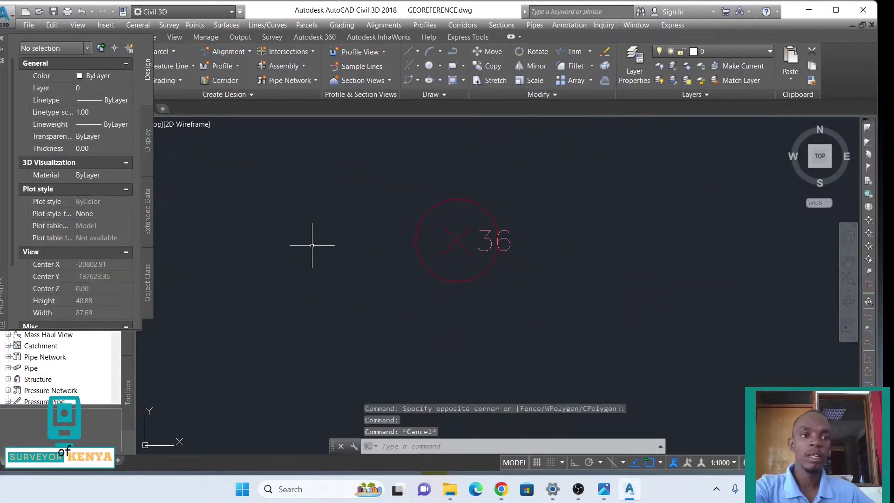
{"action": "left_click", "coordinate": [2, 38]}
{"action": "scroll", "coordinate": [453, 248], "scroll_direction": "down", "scroll_amount": 1}
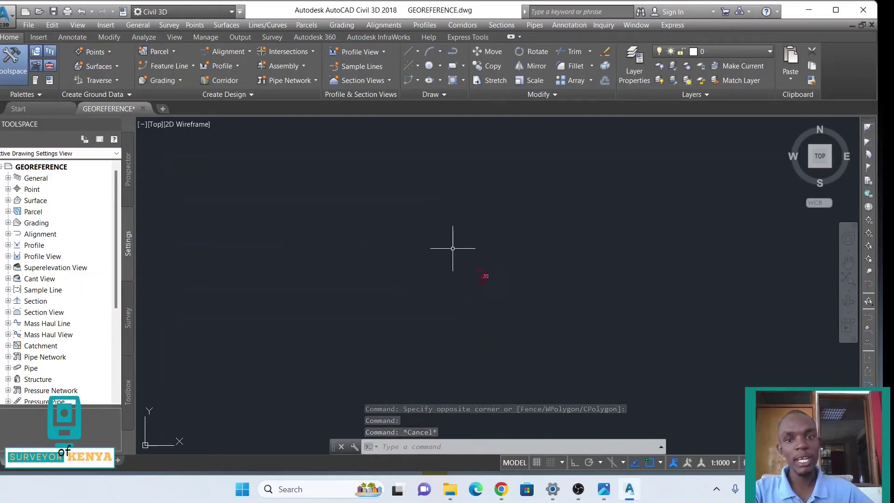
{"action": "scroll", "coordinate": [498, 273], "scroll_direction": "down", "scroll_amount": 3}
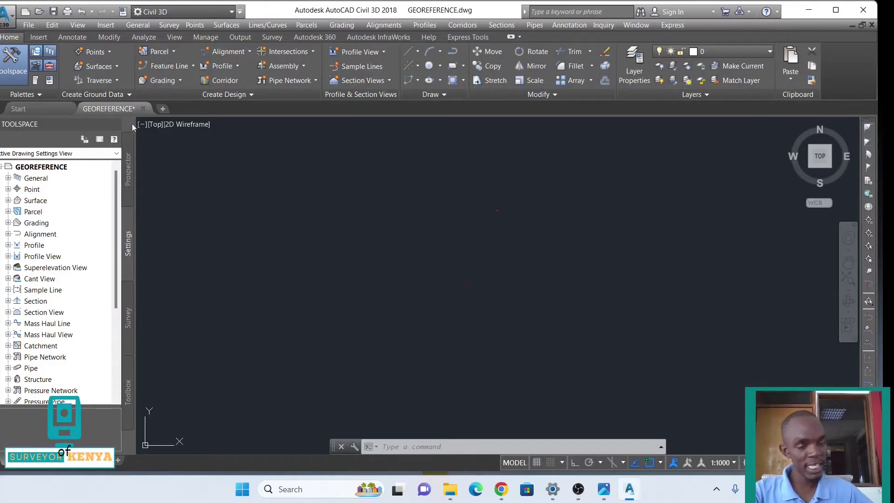
Start a new drawing and import page 1 of 23_1 Karura[331].pdf as raster images at scale 1.
{"action": "left_click", "coordinate": [160, 109]}
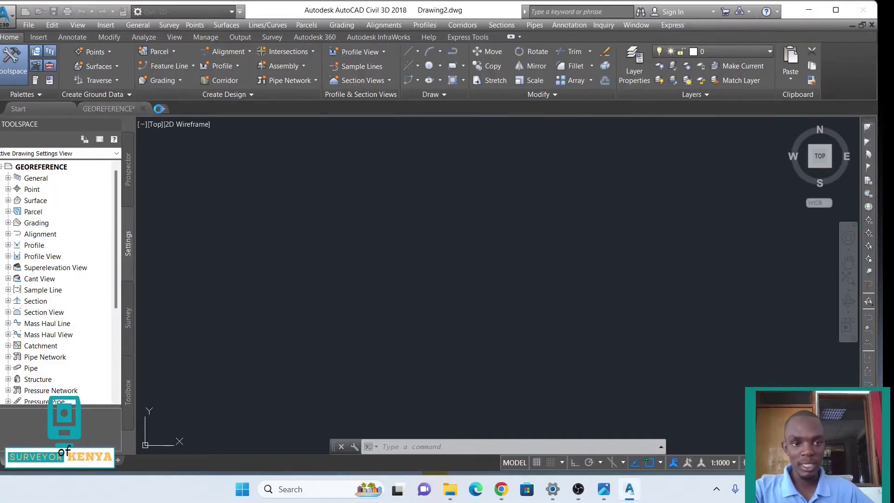
{"action": "left_click", "coordinate": [38, 37]}
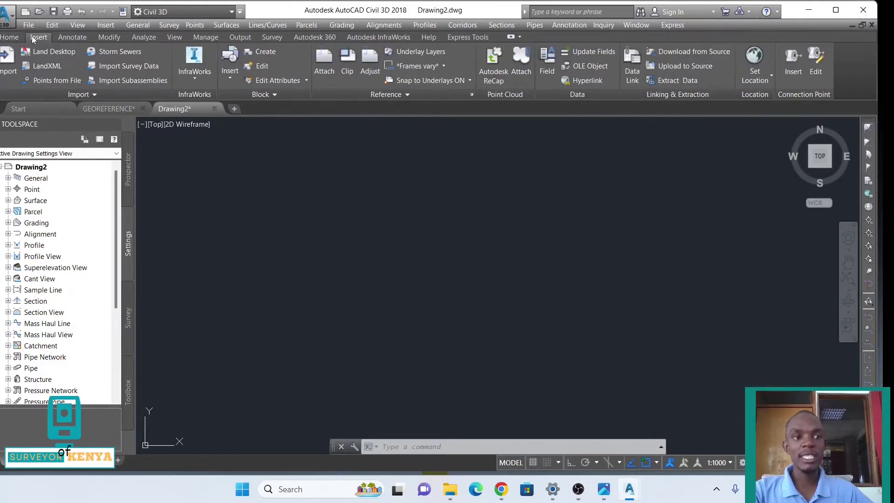
{"action": "left_click", "coordinate": [6, 61]}
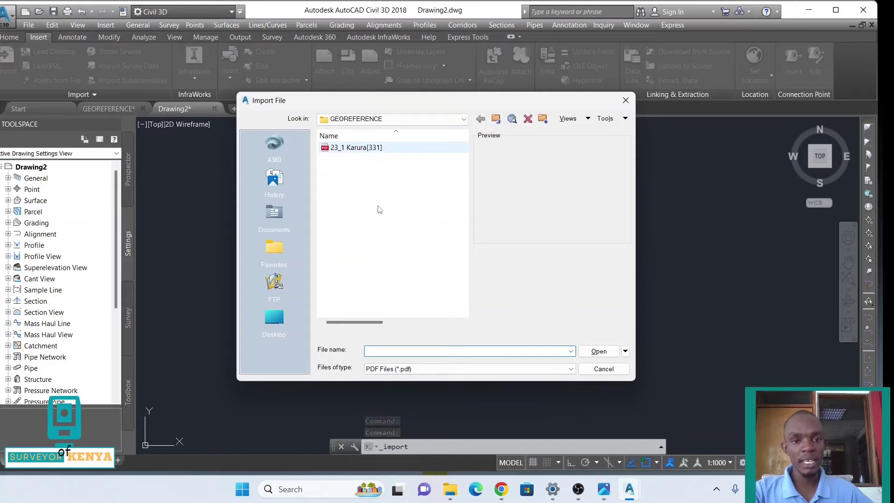
{"action": "left_click", "coordinate": [356, 147]}
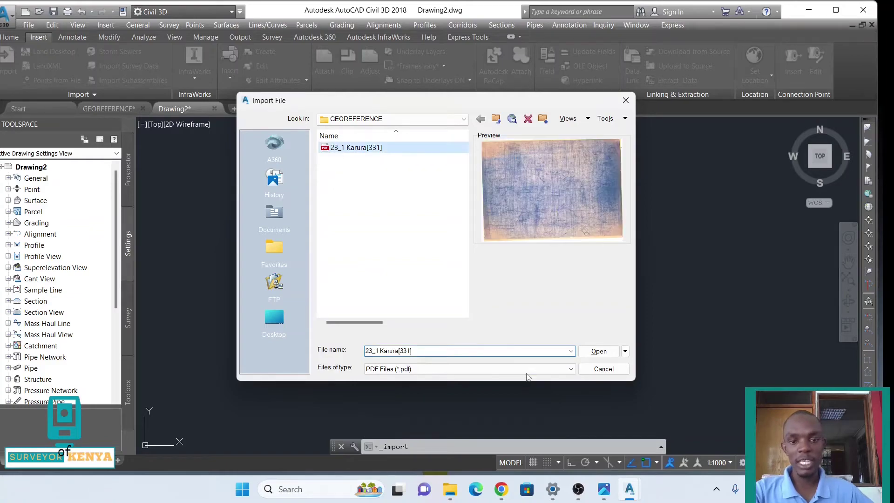
{"action": "left_click", "coordinate": [598, 352]}
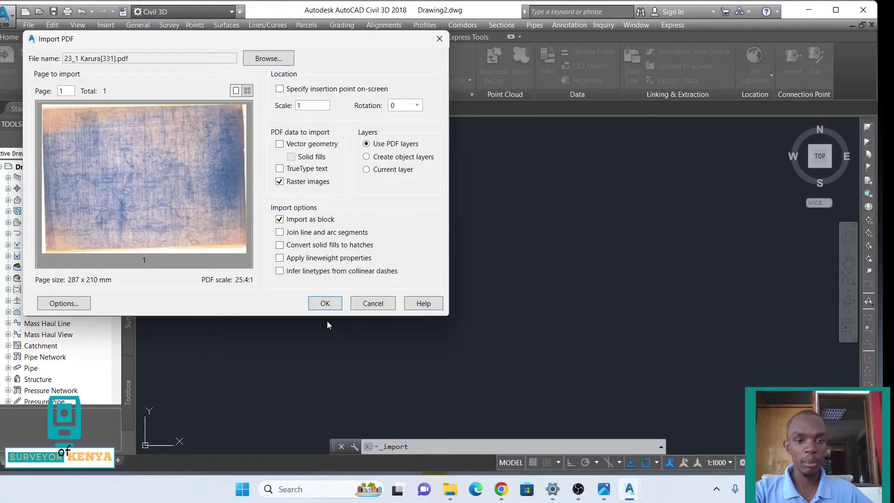
{"action": "left_click", "coordinate": [325, 303]}
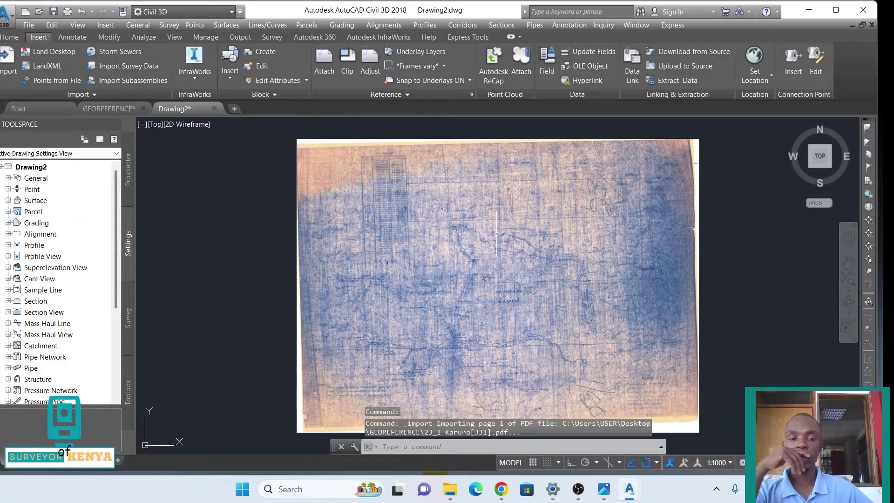
Select the imported Karura plan image and copy it to the clipboard.
{"action": "scroll", "coordinate": [497, 233], "scroll_direction": "down", "scroll_amount": 4}
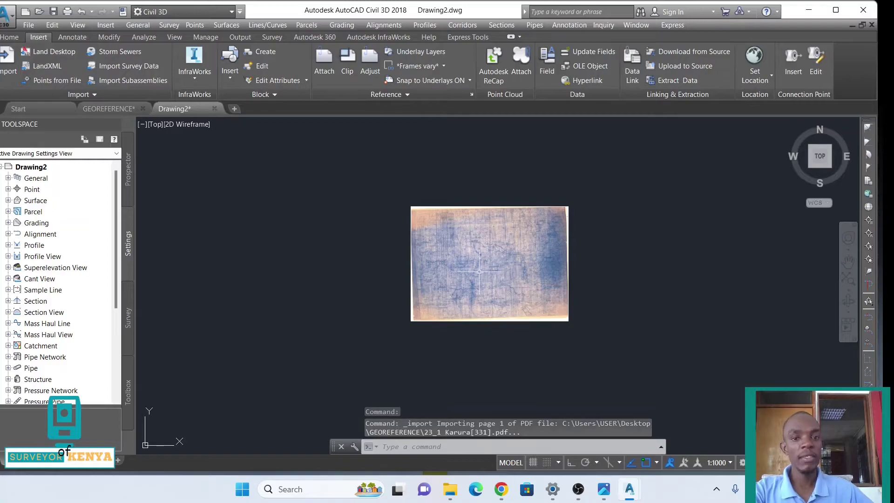
{"action": "scroll", "coordinate": [483, 289], "scroll_direction": "up", "scroll_amount": 5}
{"action": "scroll", "coordinate": [498, 347], "scroll_direction": "down", "scroll_amount": 3}
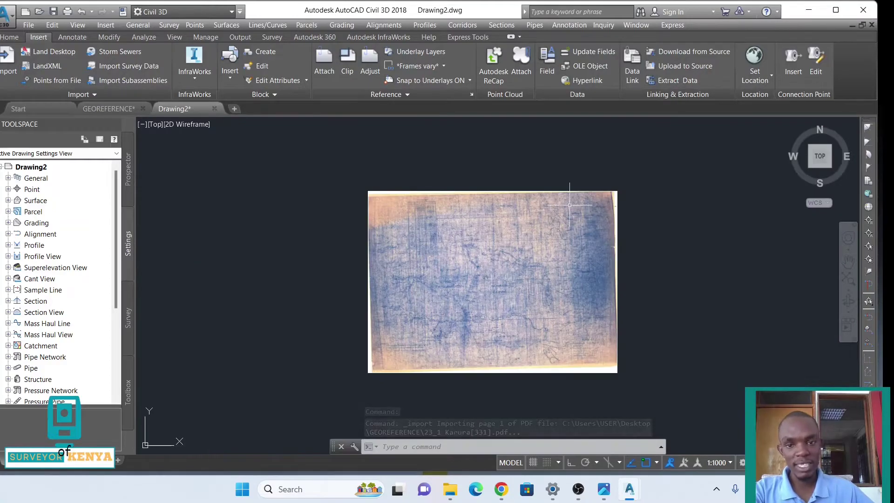
{"action": "left_click", "coordinate": [683, 147]}
{"action": "left_click", "coordinate": [269, 406]}
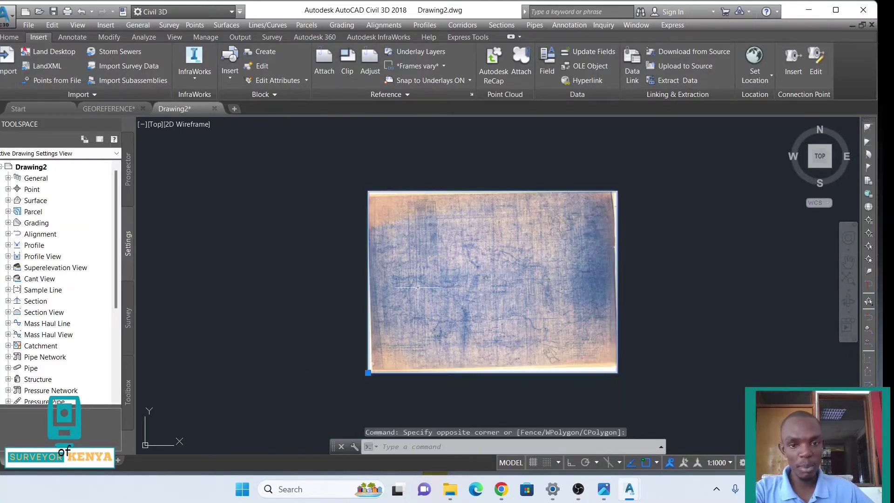
{"action": "right_click", "coordinate": [488, 250]}
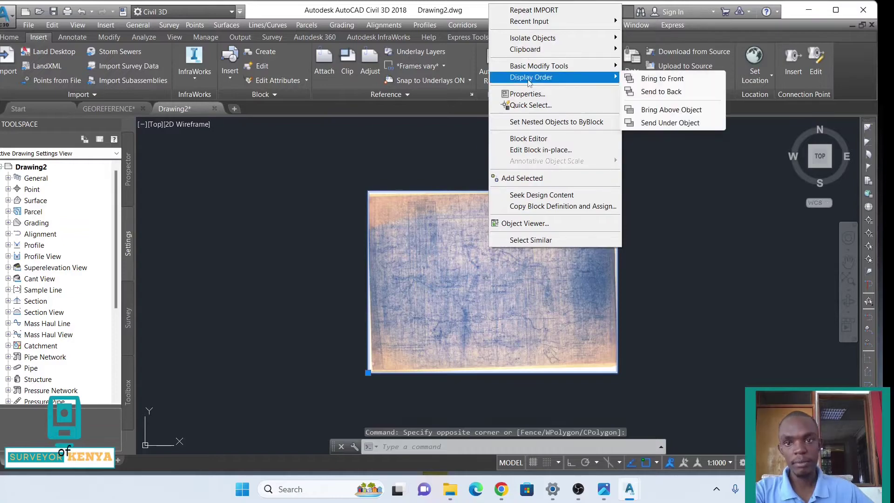
{"action": "mouse_move", "coordinate": [528, 54]}
{"action": "left_click", "coordinate": [649, 63]}
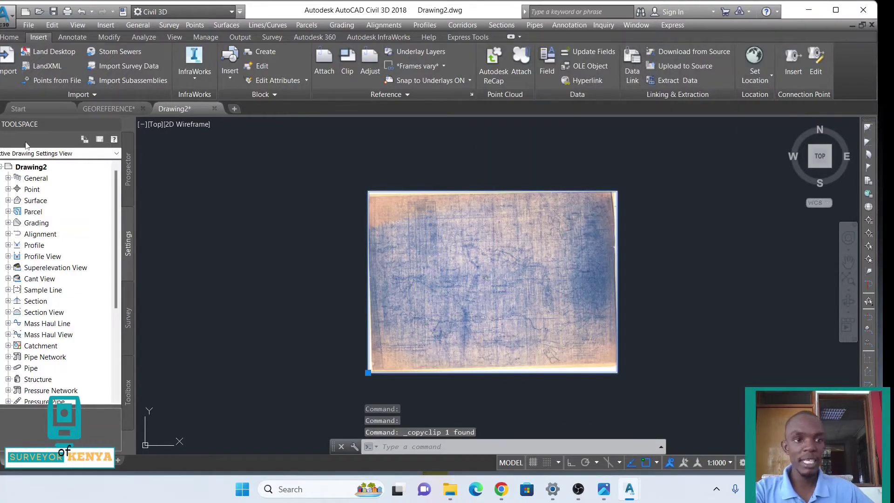
Switch to the GEOREFERENCE drawing and paste the copied plan image into empty space near the control points.
{"action": "left_click", "coordinate": [107, 111]}
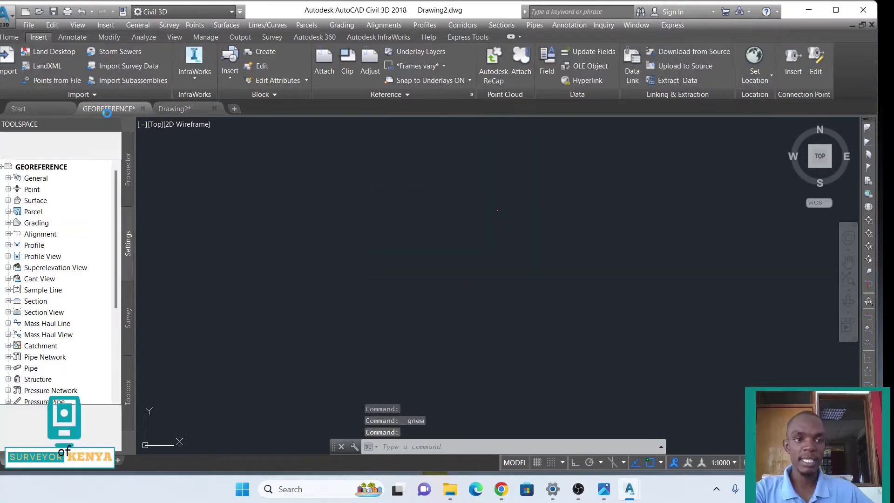
{"action": "right_click", "coordinate": [449, 295]}
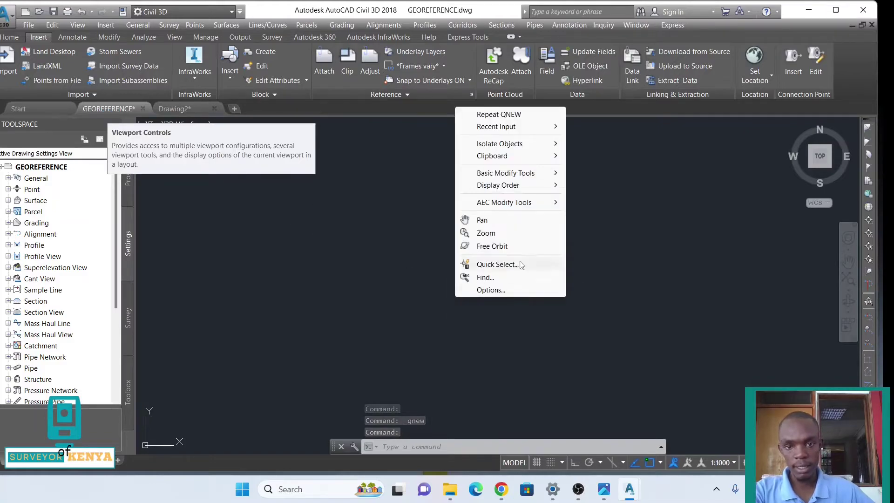
{"action": "mouse_move", "coordinate": [490, 157]}
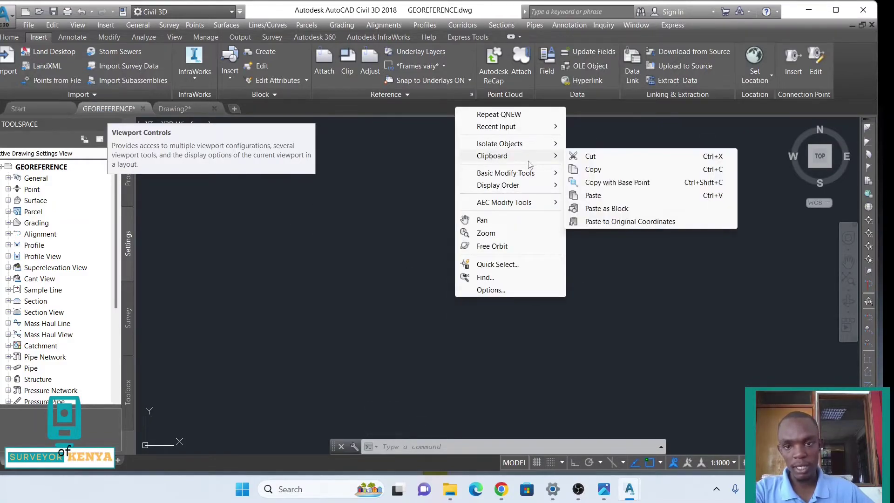
{"action": "left_click", "coordinate": [593, 196]}
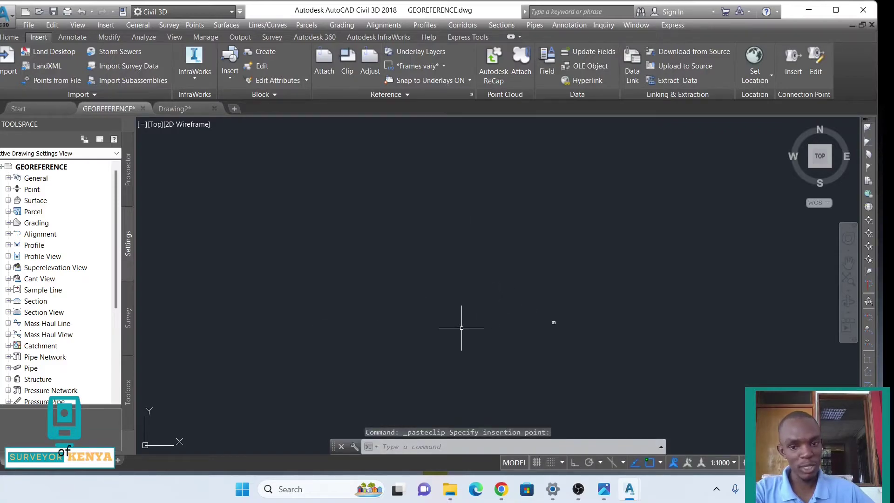
{"action": "left_click", "coordinate": [505, 306]}
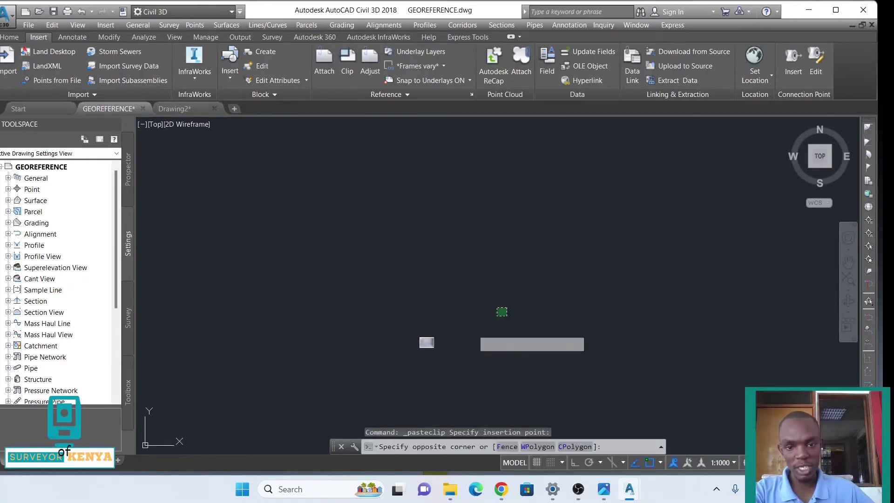
Enlarge the pasted plan image with the Scale command, using its lower-left corner as the base point.
{"action": "left_click", "coordinate": [299, 394]}
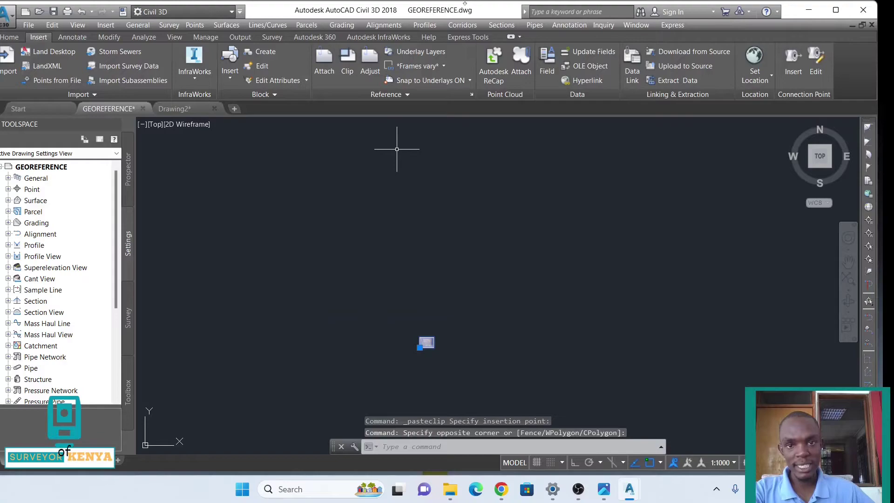
{"action": "left_click", "coordinate": [1, 37]}
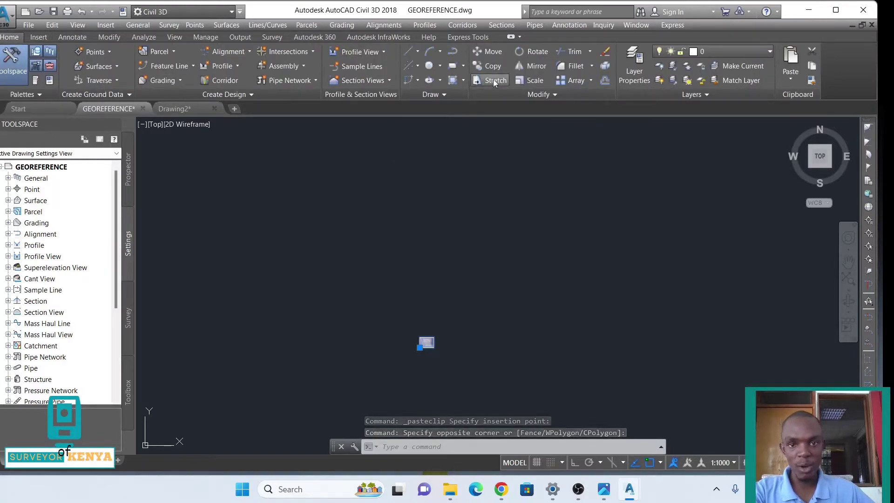
{"action": "left_click", "coordinate": [521, 80]}
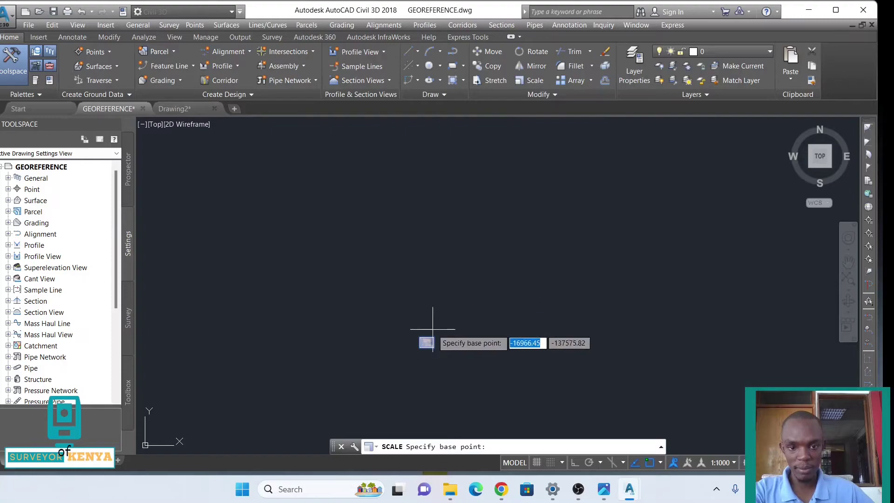
{"action": "left_click", "coordinate": [419, 346]}
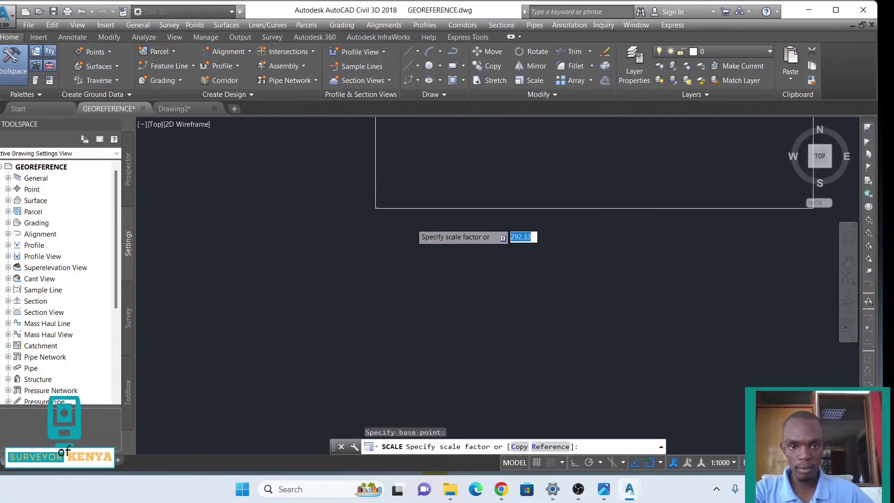
{"action": "left_click", "coordinate": [442, 215]}
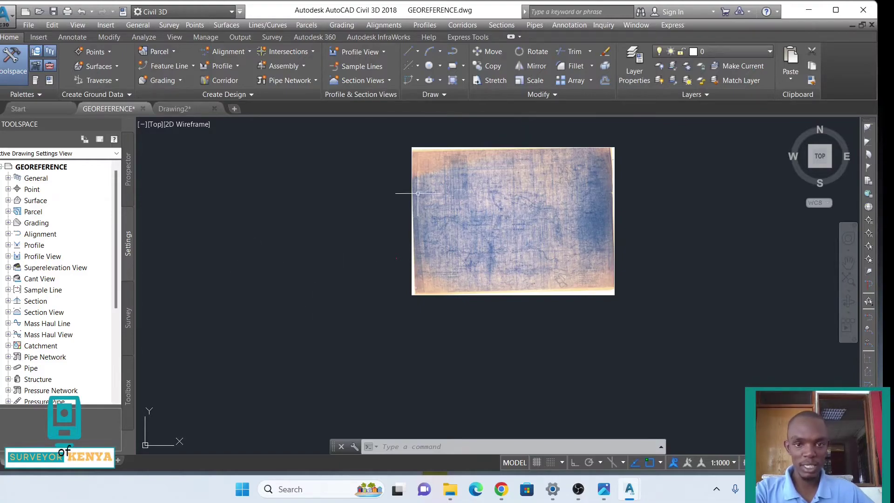
Run ALIGN on the plan image and pick the centre of the scanned point 36 as the first source point.
{"action": "left_click", "coordinate": [442, 148]}
{"action": "type", "text": "ALIG"}
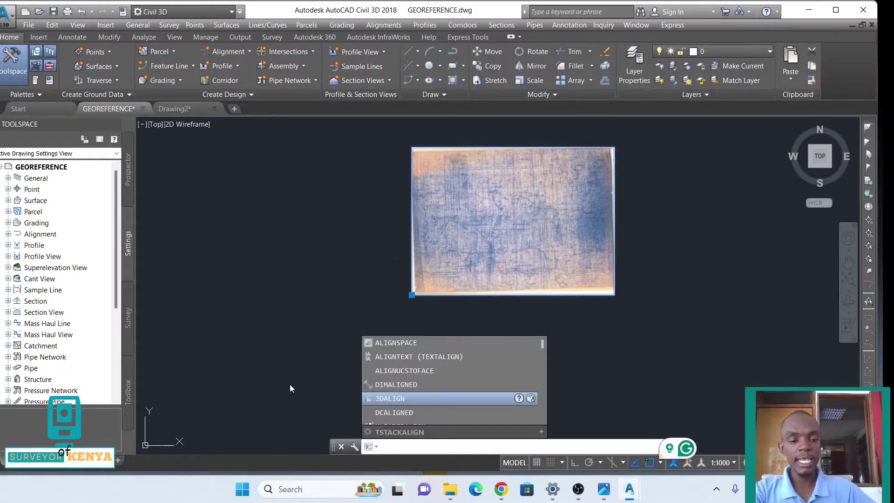
{"action": "type", "text": "N"}
{"action": "left_click", "coordinate": [318, 409]}
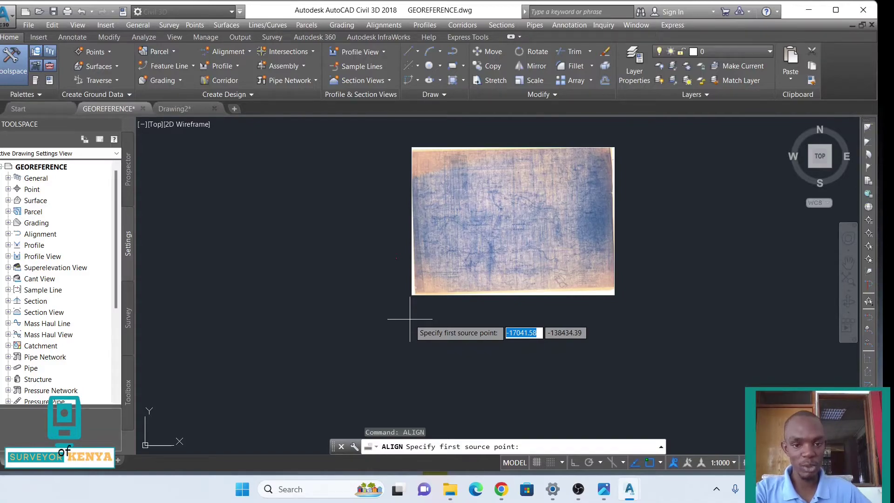
{"action": "scroll", "coordinate": [309, 302], "scroll_direction": "up", "scroll_amount": 8}
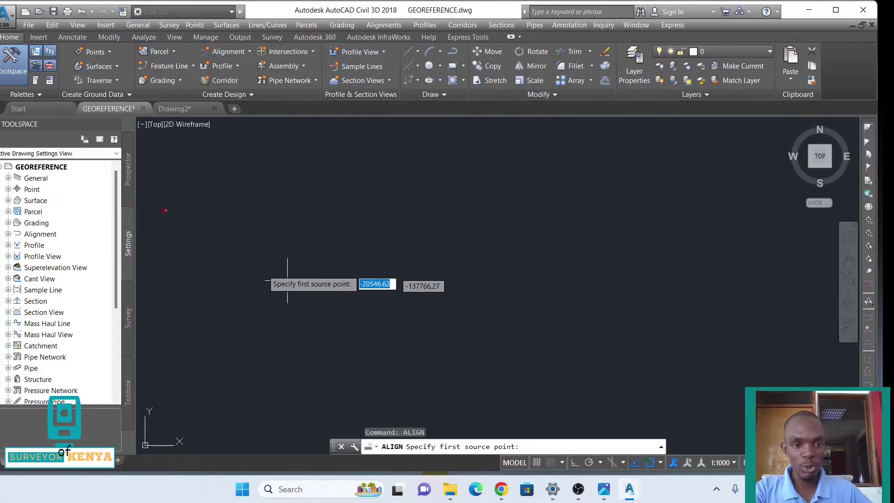
{"action": "scroll", "coordinate": [183, 260], "scroll_direction": "up", "scroll_amount": 5}
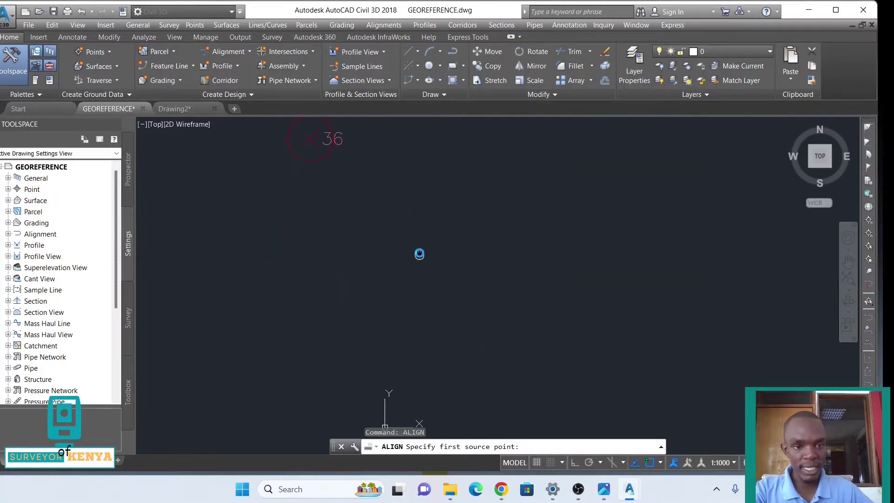
{"action": "scroll", "coordinate": [429, 258], "scroll_direction": "down", "scroll_amount": 5}
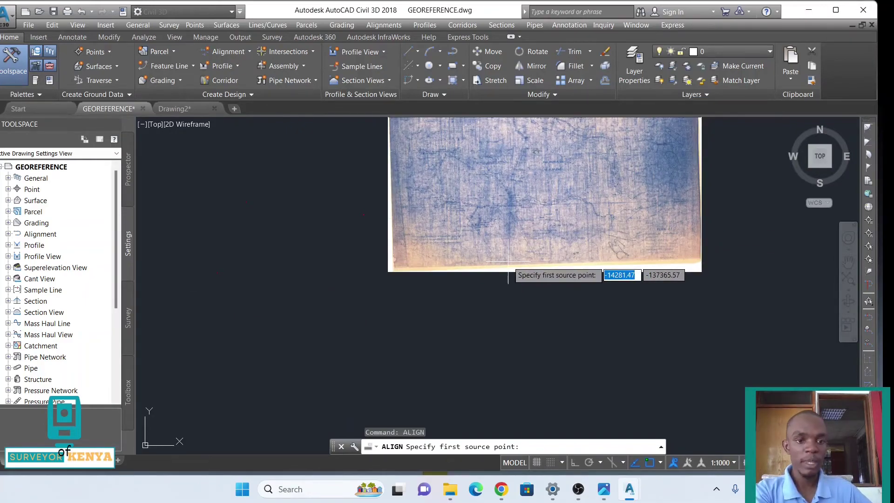
{"action": "scroll", "coordinate": [502, 181], "scroll_direction": "up", "scroll_amount": 3}
{"action": "middle_click_drag", "start_coordinate": [503, 181], "coordinate": [507, 164]}
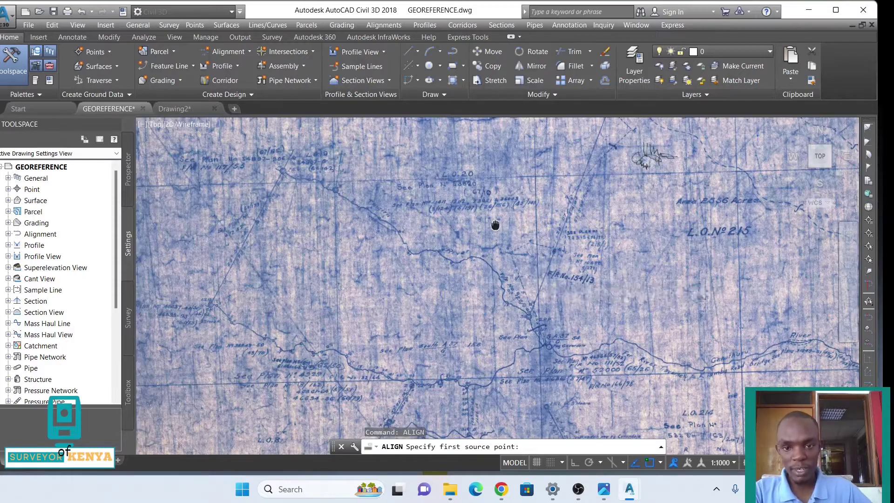
{"action": "scroll", "coordinate": [523, 307], "scroll_direction": "up", "scroll_amount": 6}
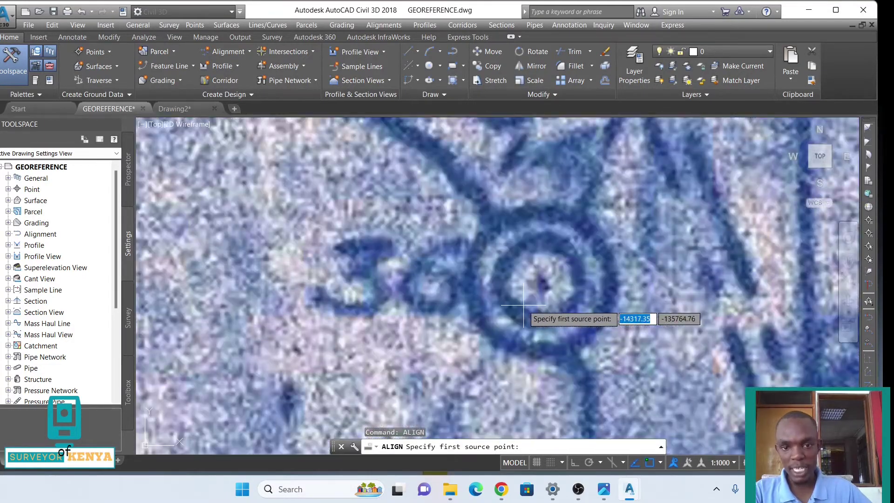
{"action": "scroll", "coordinate": [523, 307], "scroll_direction": "up", "scroll_amount": 5}
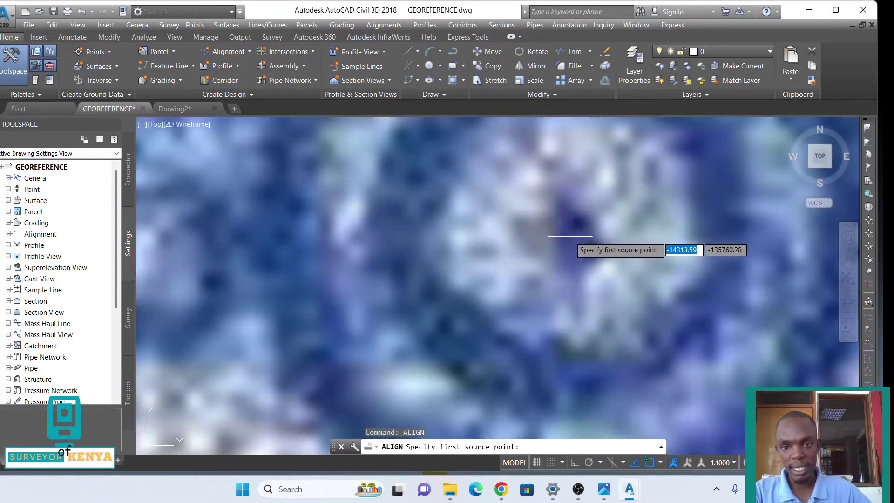
{"action": "left_click", "coordinate": [570, 236]}
Set the centre of control point 36 in the drawing as the first destination point of the alignment.
{"action": "scroll", "coordinate": [559, 242], "scroll_direction": "down", "scroll_amount": 3}
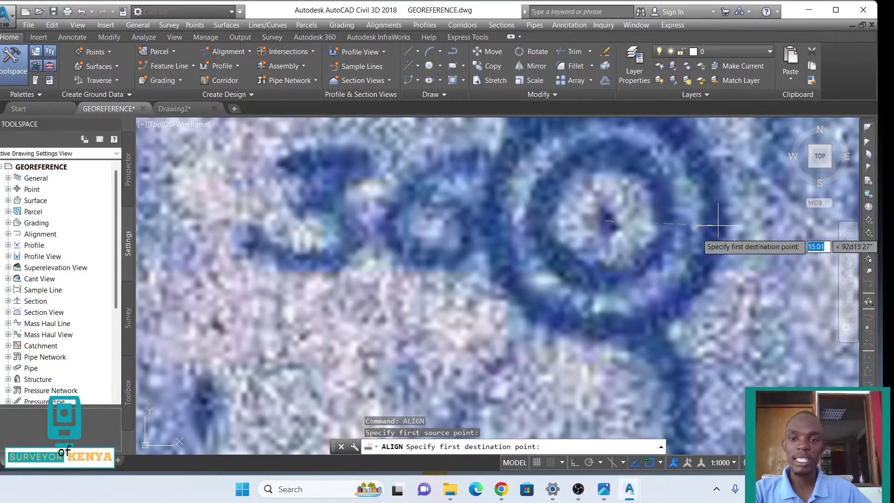
{"action": "scroll", "coordinate": [642, 274], "scroll_direction": "down", "scroll_amount": 4}
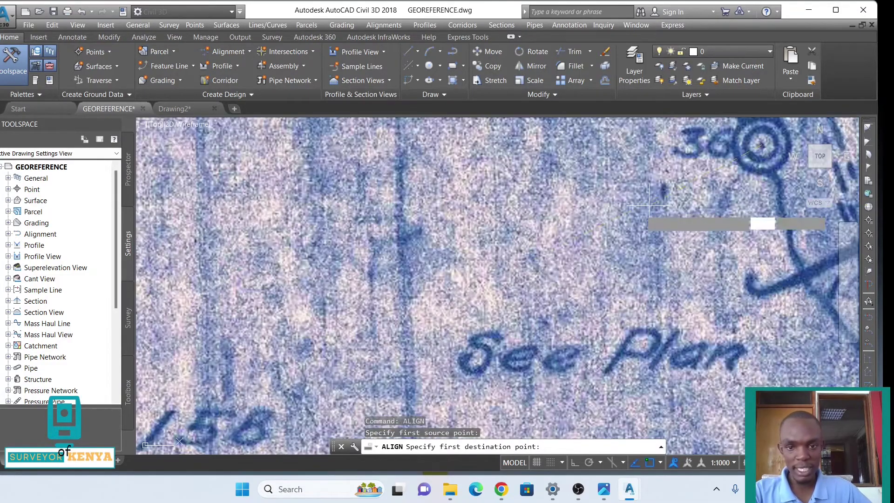
{"action": "scroll", "coordinate": [395, 345], "scroll_direction": "down", "scroll_amount": 5}
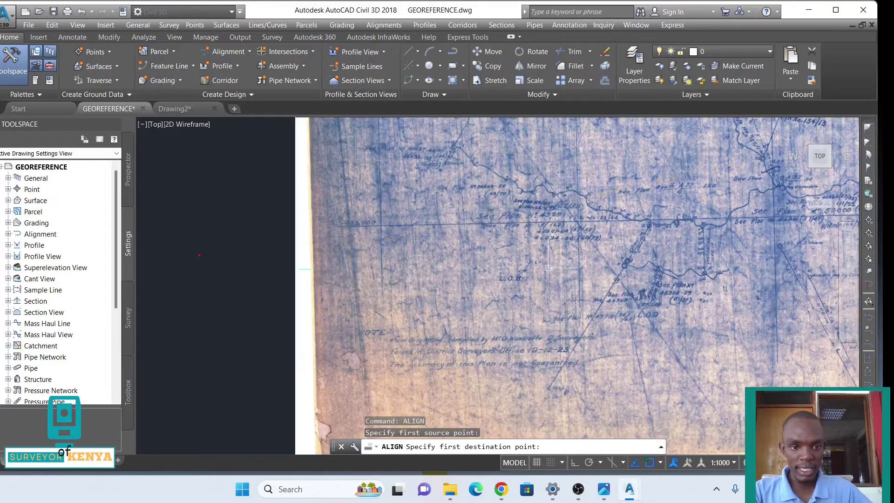
{"action": "scroll", "coordinate": [227, 269], "scroll_direction": "down", "scroll_amount": 5}
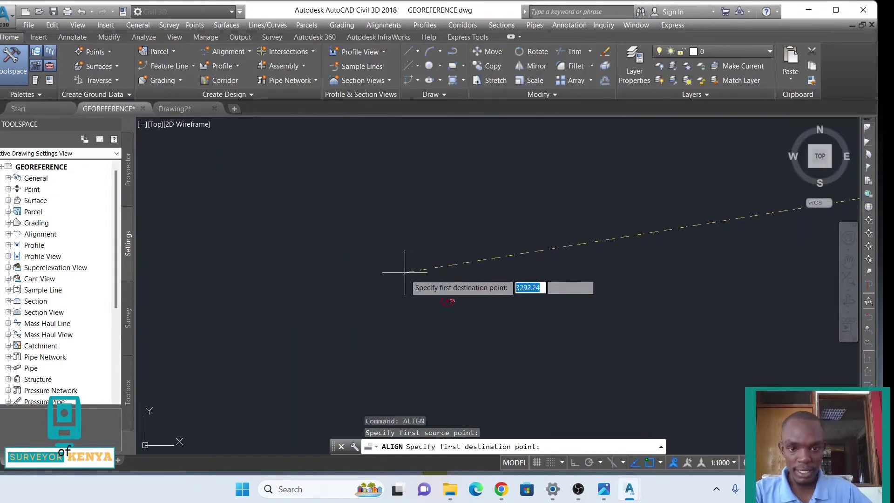
{"action": "scroll", "coordinate": [437, 321], "scroll_direction": "down", "scroll_amount": 5}
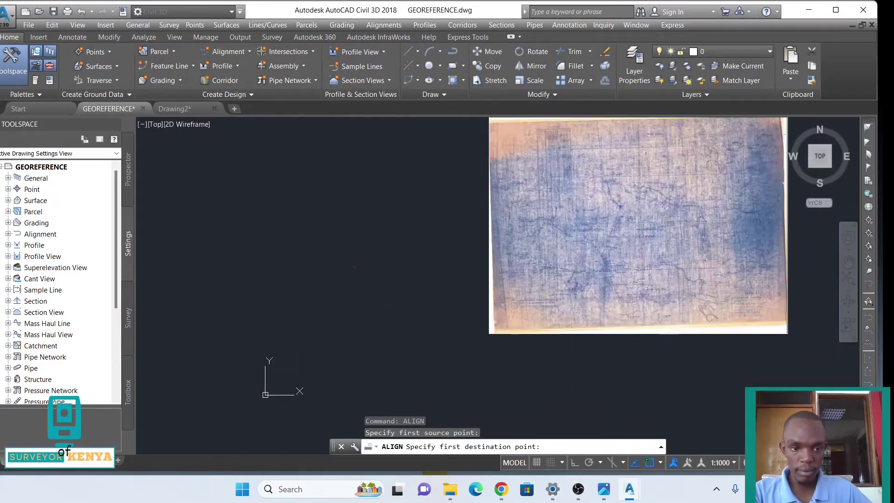
{"action": "left_click", "coordinate": [365, 226]}
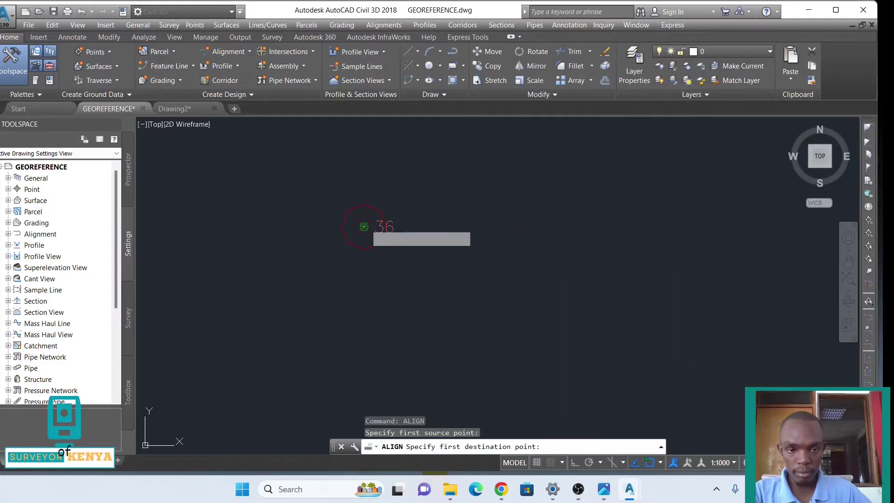
Pick the centre of the scanned point C6 on the plan as the second source point.
{"action": "scroll", "coordinate": [297, 338], "scroll_direction": "down", "scroll_amount": 10}
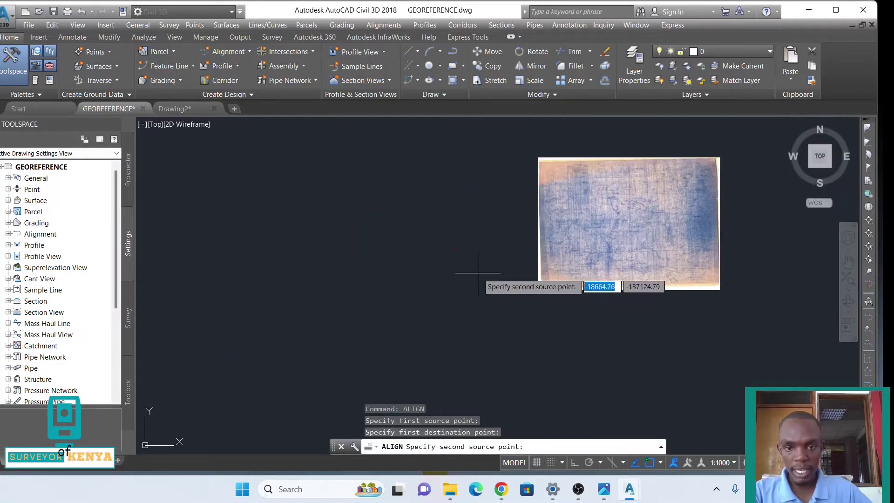
{"action": "scroll", "coordinate": [526, 242], "scroll_direction": "up", "scroll_amount": 2}
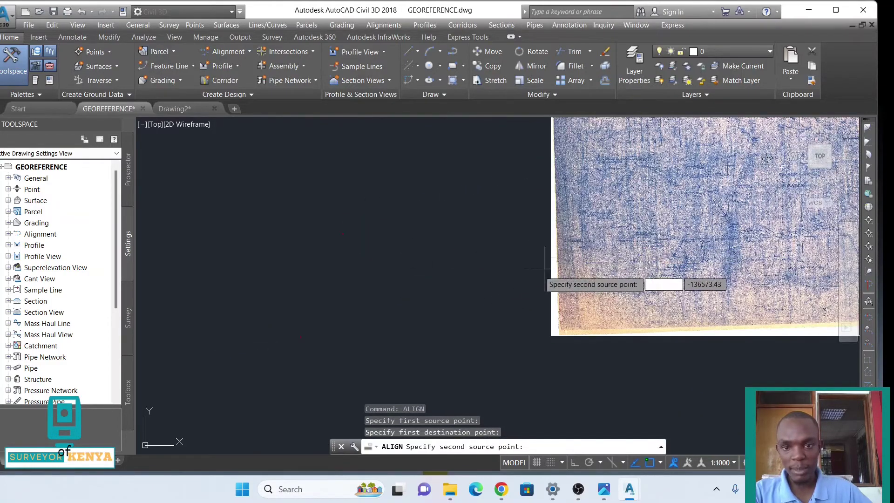
{"action": "scroll", "coordinate": [543, 269], "scroll_direction": "up", "scroll_amount": 2}
{"action": "middle_click_drag", "start_coordinate": [658, 223], "coordinate": [461, 279]}
{"action": "scroll", "coordinate": [462, 275], "scroll_direction": "up", "scroll_amount": 2}
{"action": "scroll", "coordinate": [462, 277], "scroll_direction": "up", "scroll_amount": 4}
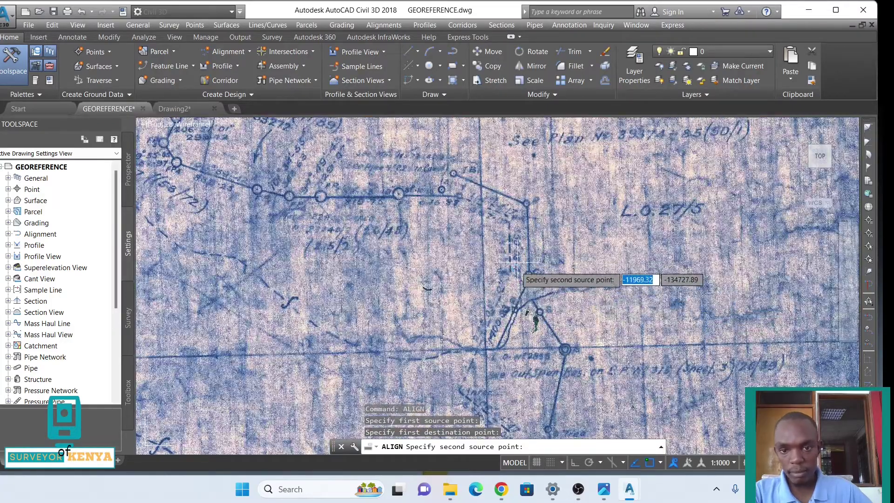
{"action": "scroll", "coordinate": [517, 262], "scroll_direction": "up", "scroll_amount": 6}
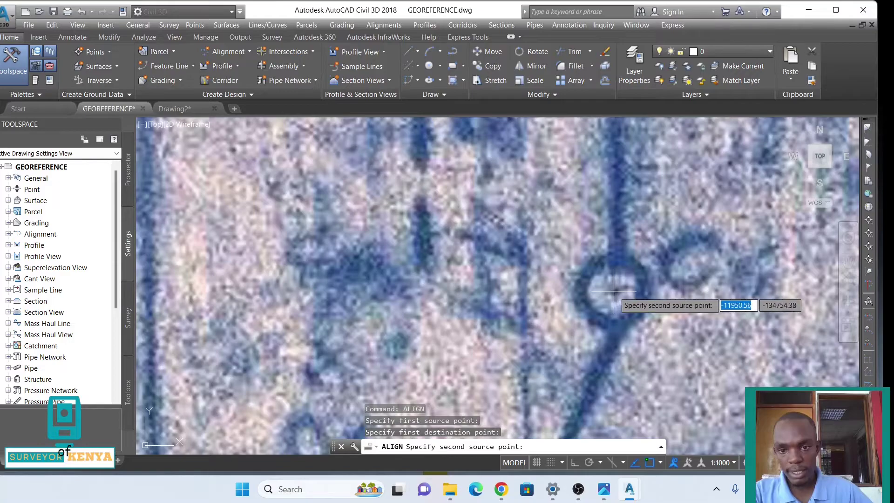
{"action": "left_click", "coordinate": [614, 292]}
Set the centre of control point C6 in the drawing as the second destination point of the alignment.
{"action": "scroll", "coordinate": [544, 296], "scroll_direction": "down", "scroll_amount": 3}
{"action": "middle_click_drag", "start_coordinate": [656, 280], "coordinate": [770, 213]}
{"action": "middle_click_drag", "start_coordinate": [600, 249], "coordinate": [888, 157]}
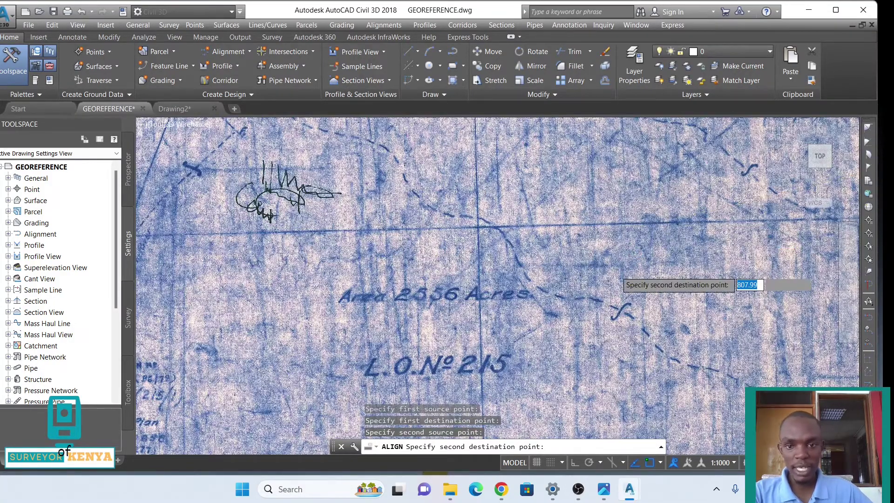
{"action": "scroll", "coordinate": [469, 339], "scroll_direction": "down", "scroll_amount": 6}
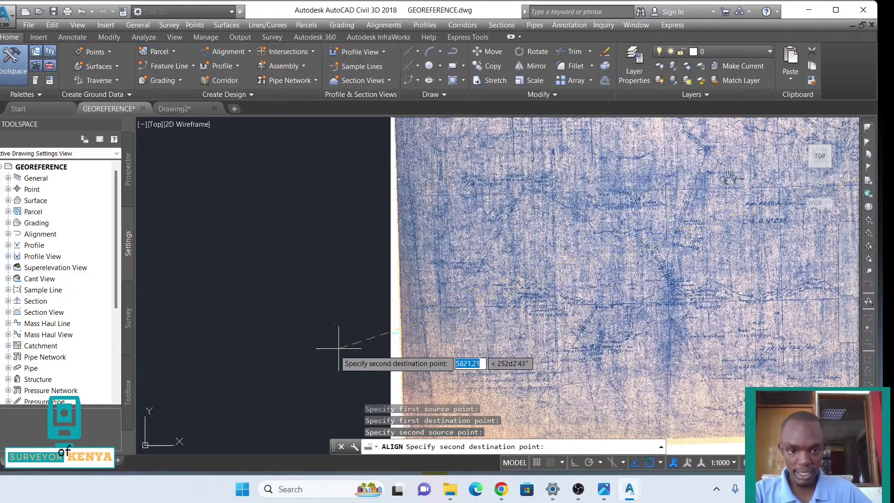
{"action": "scroll", "coordinate": [333, 326], "scroll_direction": "up", "scroll_amount": 6}
{"action": "scroll", "coordinate": [350, 321], "scroll_direction": "up", "scroll_amount": 4}
{"action": "scroll", "coordinate": [366, 315], "scroll_direction": "up", "scroll_amount": 6}
{"action": "middle_click_drag", "start_coordinate": [257, 306], "coordinate": [542, 277]}
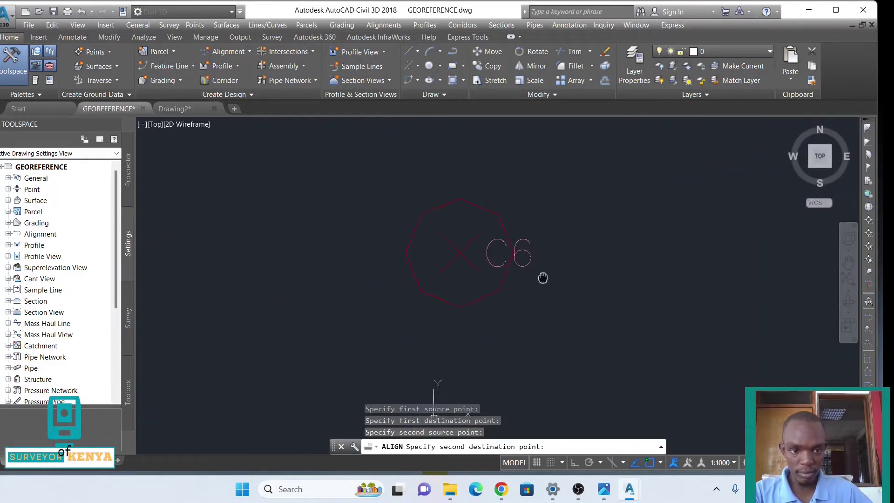
{"action": "left_click", "coordinate": [461, 255]}
Pick the centre of the scanned point IB2 on the plan as the third source point.
{"action": "scroll", "coordinate": [486, 296], "scroll_direction": "down", "scroll_amount": 3}
{"action": "scroll", "coordinate": [465, 308], "scroll_direction": "down", "scroll_amount": 5}
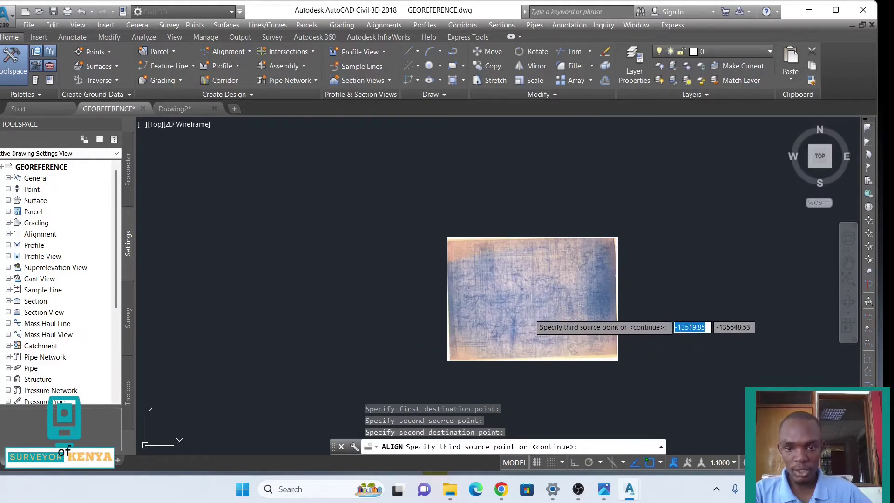
{"action": "scroll", "coordinate": [515, 311], "scroll_direction": "up", "scroll_amount": 6}
{"action": "scroll", "coordinate": [514, 310], "scroll_direction": "up", "scroll_amount": 5}
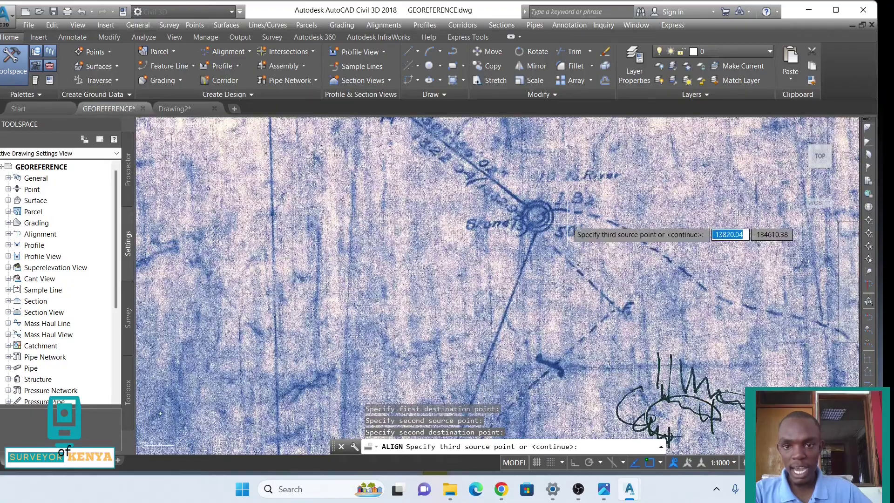
{"action": "scroll", "coordinate": [537, 215], "scroll_direction": "up", "scroll_amount": 4}
{"action": "left_click", "coordinate": [537, 215]}
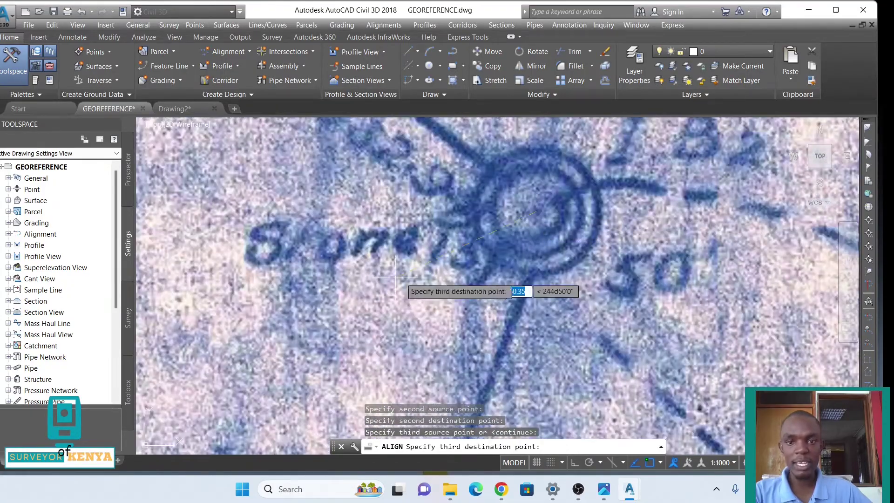
Complete the plan's alignment by setting the centre of control point IB2 as the third destination point.
{"action": "scroll", "coordinate": [536, 215], "scroll_direction": "down", "scroll_amount": 8}
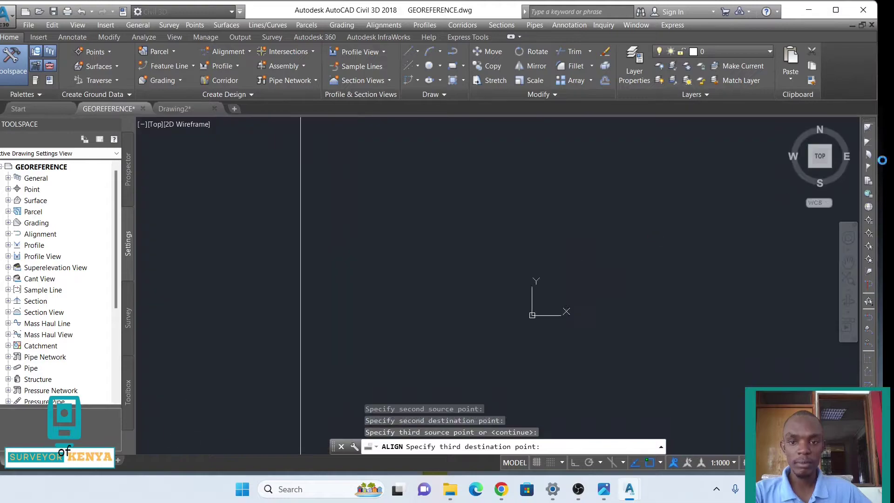
{"action": "scroll", "coordinate": [533, 263], "scroll_direction": "down", "scroll_amount": 4}
{"action": "middle_click_drag", "start_coordinate": [509, 263], "coordinate": [645, 261]}
{"action": "scroll", "coordinate": [342, 313], "scroll_direction": "up", "scroll_amount": 2}
{"action": "scroll", "coordinate": [342, 311], "scroll_direction": "up", "scroll_amount": 3}
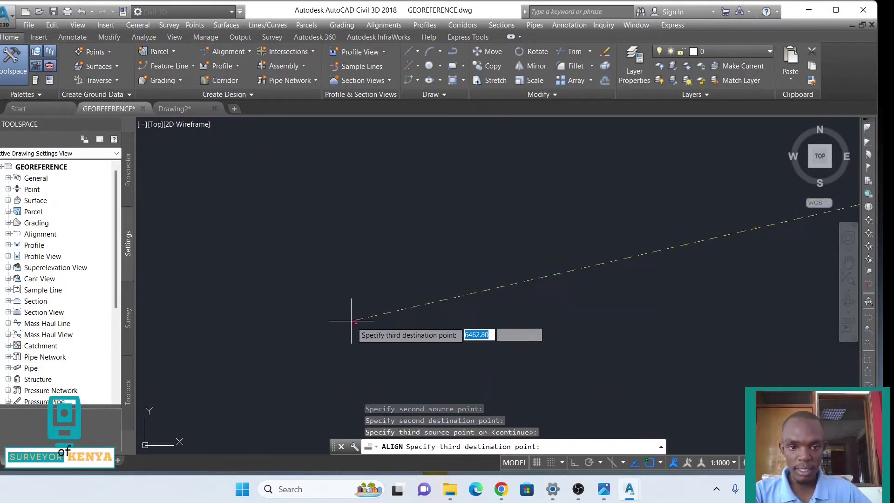
{"action": "scroll", "coordinate": [352, 335], "scroll_direction": "up", "scroll_amount": 8}
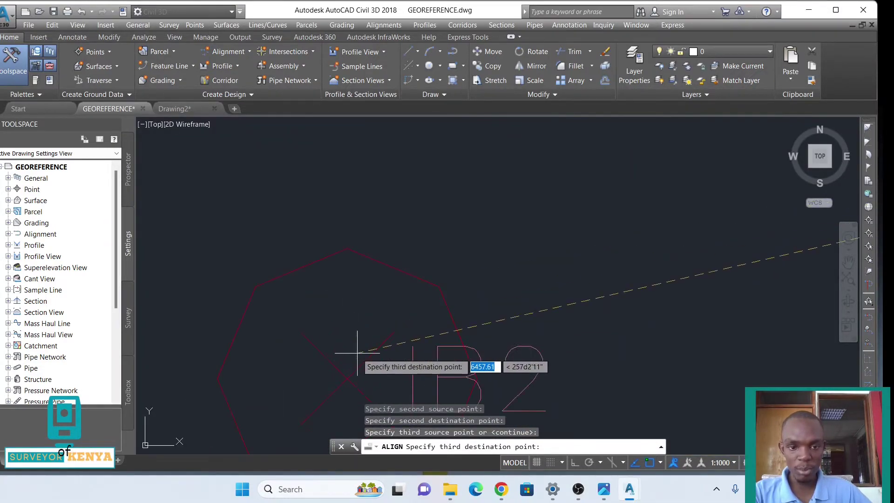
{"action": "left_click", "coordinate": [347, 378]}
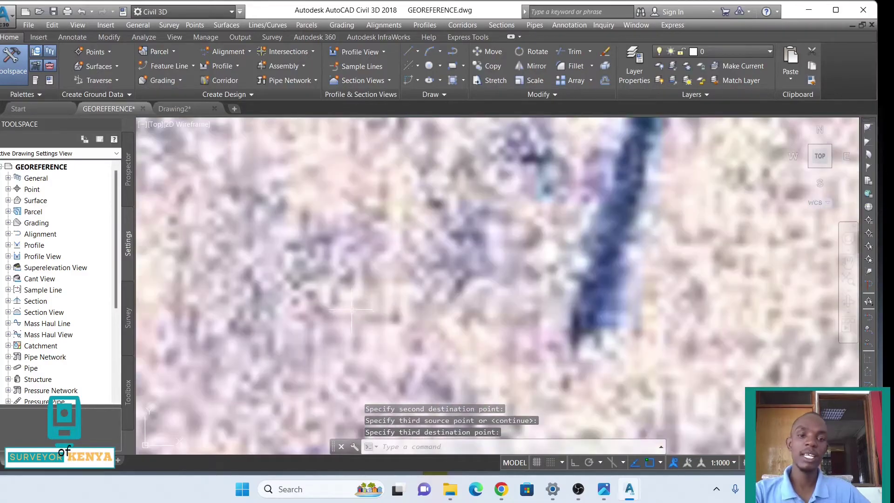
{"action": "scroll", "coordinate": [356, 373], "scroll_direction": "down", "scroll_amount": 8}
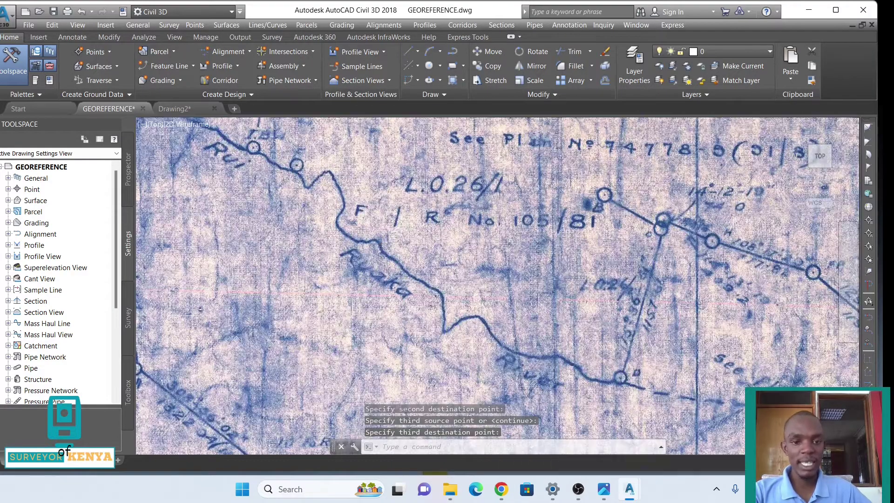
{"action": "middle_click_drag", "start_coordinate": [362, 291], "coordinate": [385, 200]}
{"action": "scroll", "coordinate": [366, 265], "scroll_direction": "down", "scroll_amount": 3}
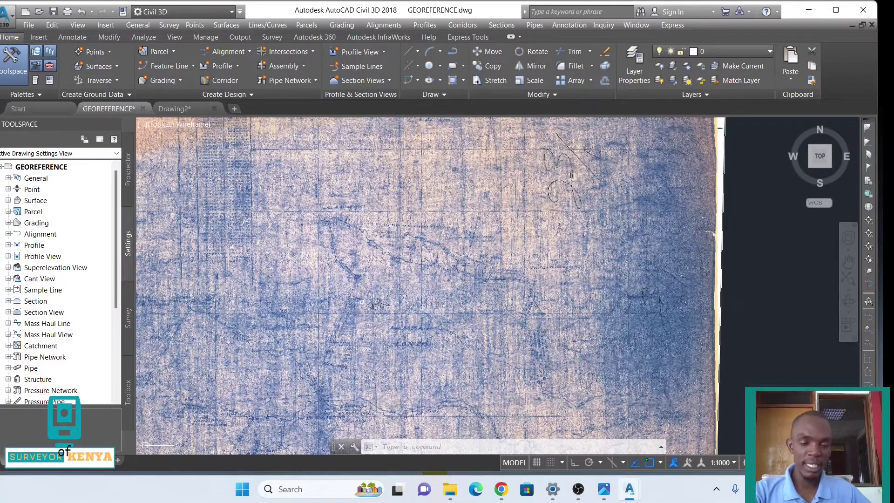
Send the aligned plan image to the back of the display order so the control points lie above it.
{"action": "middle_click_drag", "start_coordinate": [363, 295], "coordinate": [385, 252]}
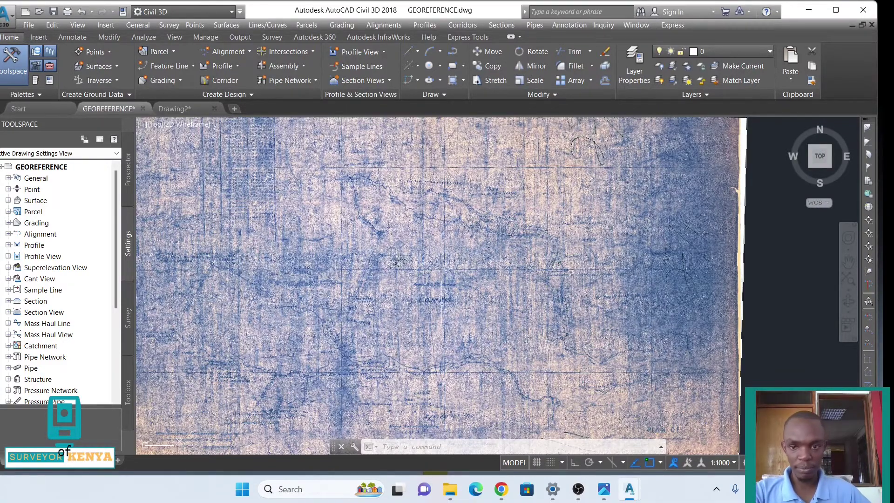
{"action": "scroll", "coordinate": [742, 218], "scroll_direction": "down", "scroll_amount": 3}
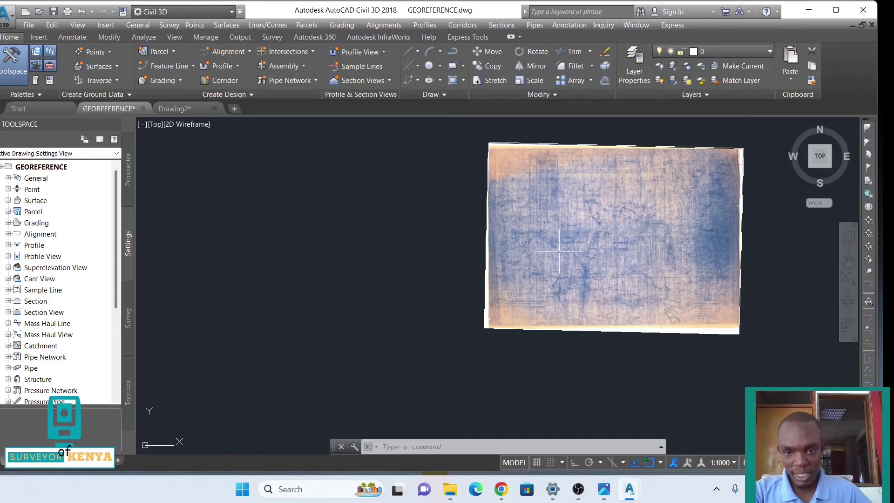
{"action": "middle_click_drag", "start_coordinate": [561, 251], "coordinate": [477, 250]}
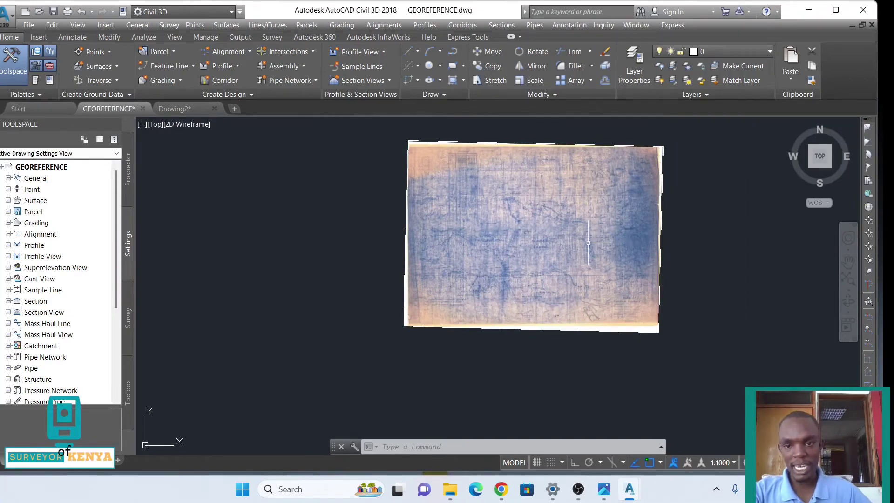
{"action": "middle_click_drag", "start_coordinate": [566, 247], "coordinate": [489, 250]}
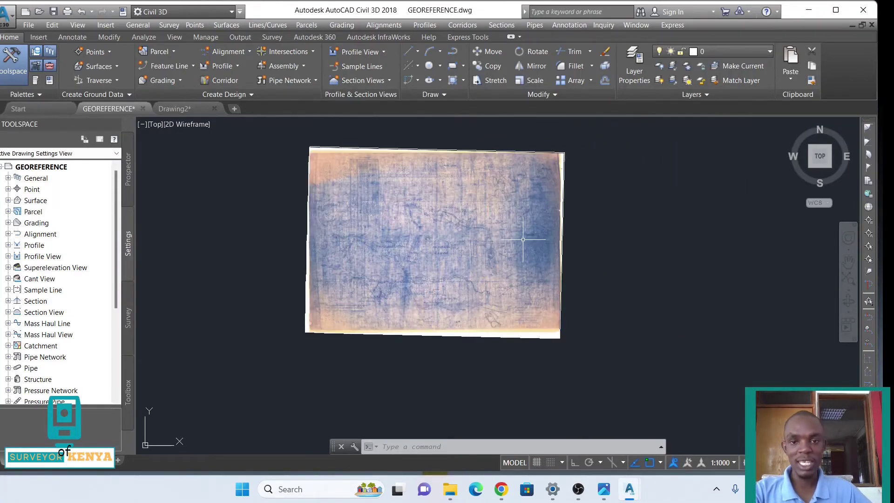
{"action": "left_click", "coordinate": [560, 235]}
{"action": "right_click", "coordinate": [660, 202]}
{"action": "mouse_move", "coordinate": [689, 274]}
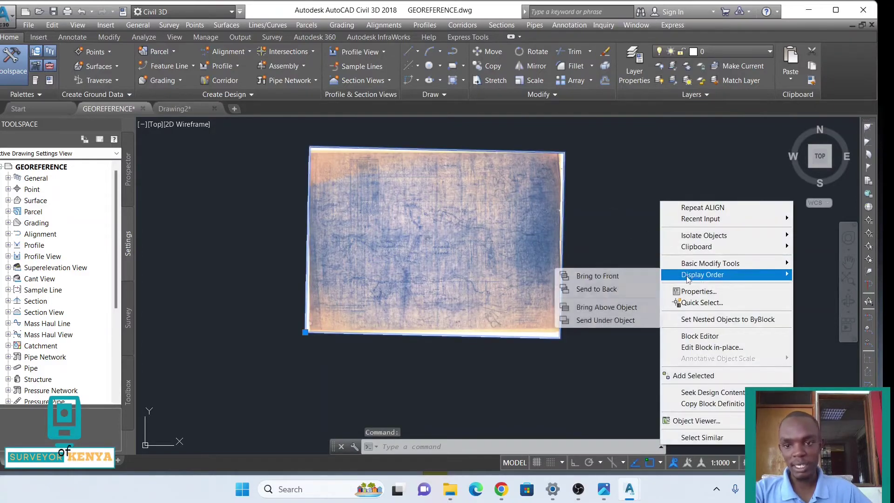
{"action": "left_click", "coordinate": [602, 293]}
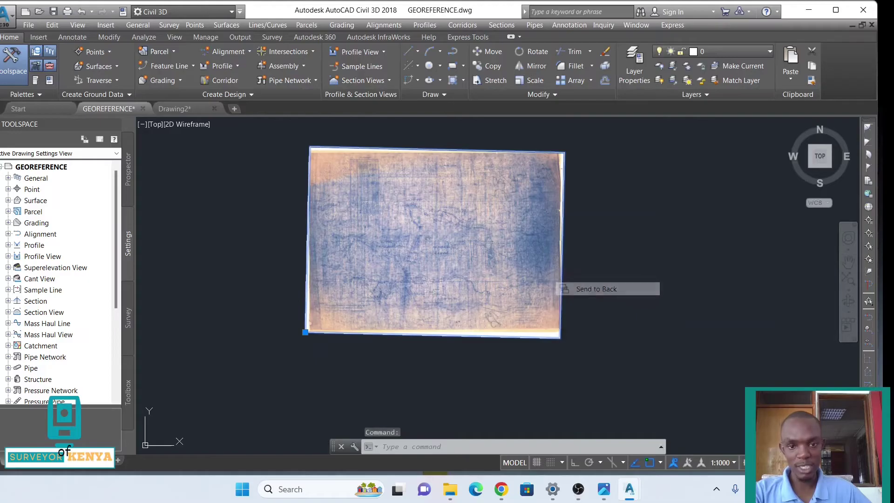
Examine how control points 36, IB2 and C6 sit against their matching scanned points on the plan.
{"action": "scroll", "coordinate": [402, 308], "scroll_direction": "up", "scroll_amount": 5}
{"action": "scroll", "coordinate": [371, 231], "scroll_direction": "up", "scroll_amount": 8}
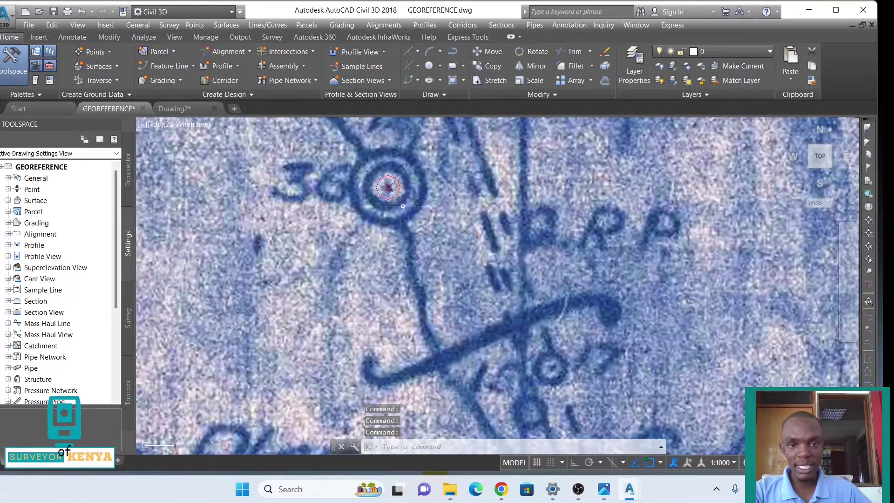
{"action": "scroll", "coordinate": [370, 193], "scroll_direction": "up", "scroll_amount": 2}
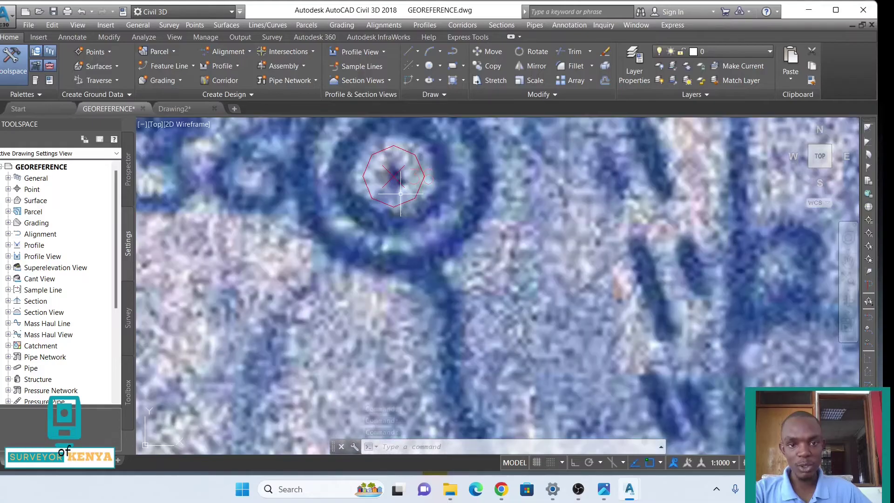
{"action": "scroll", "coordinate": [407, 250], "scroll_direction": "down", "scroll_amount": 8}
{"action": "scroll", "coordinate": [447, 204], "scroll_direction": "down", "scroll_amount": 10}
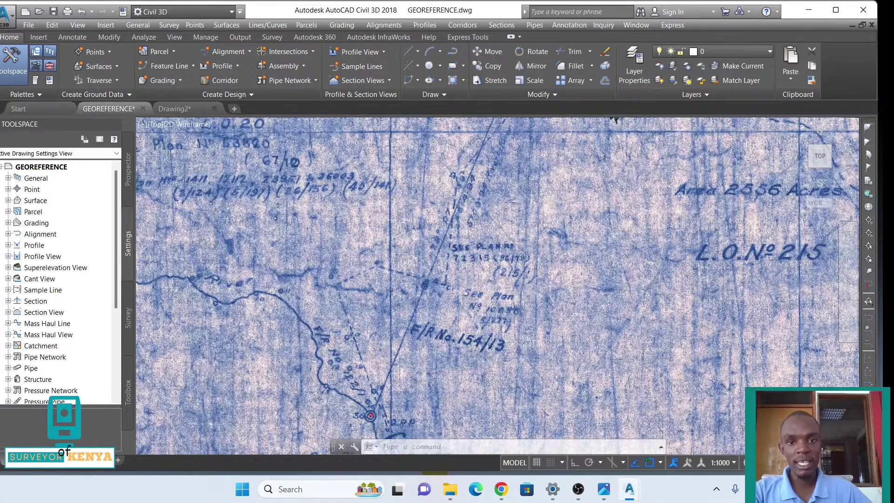
{"action": "scroll", "coordinate": [484, 173], "scroll_direction": "up", "scroll_amount": 12}
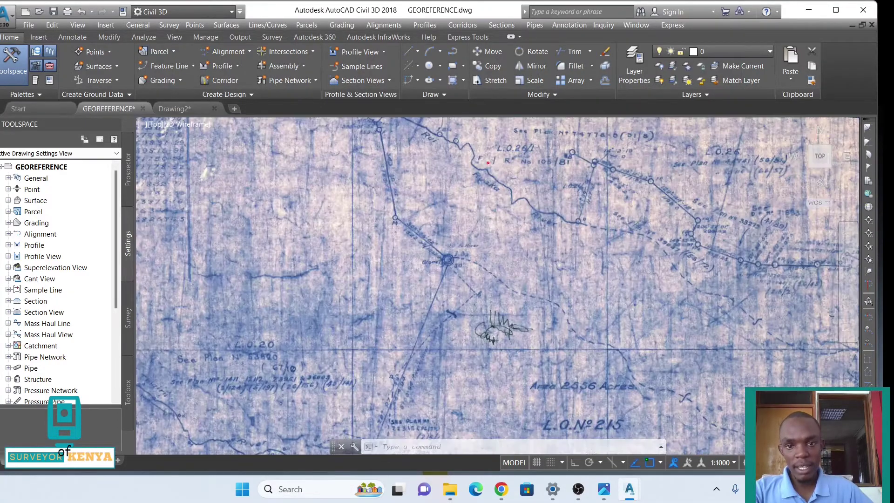
{"action": "scroll", "coordinate": [420, 165], "scroll_direction": "down", "scroll_amount": 6}
{"action": "scroll", "coordinate": [381, 329], "scroll_direction": "down", "scroll_amount": 5}
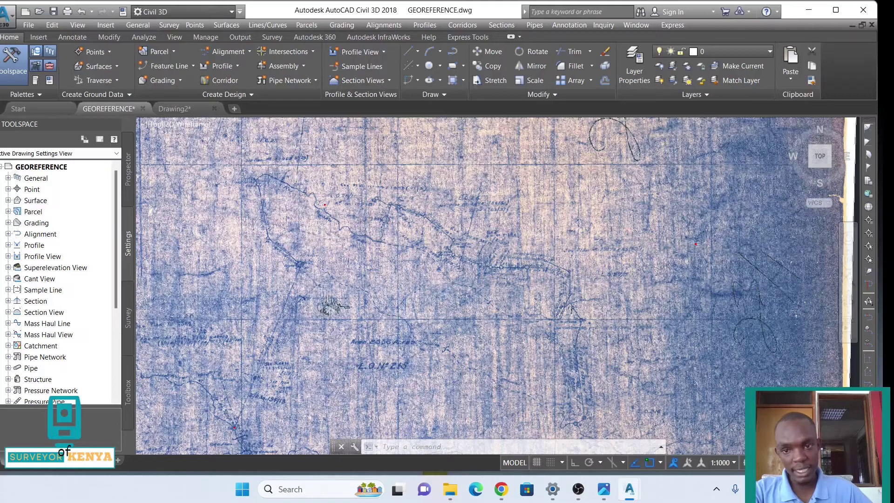
{"action": "scroll", "coordinate": [695, 244], "scroll_direction": "up", "scroll_amount": 8}
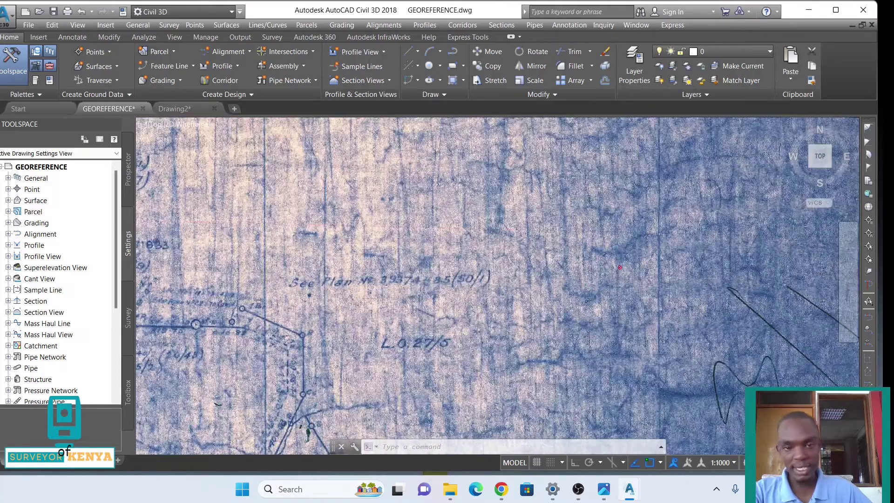
{"action": "scroll", "coordinate": [592, 240], "scroll_direction": "down", "scroll_amount": 5}
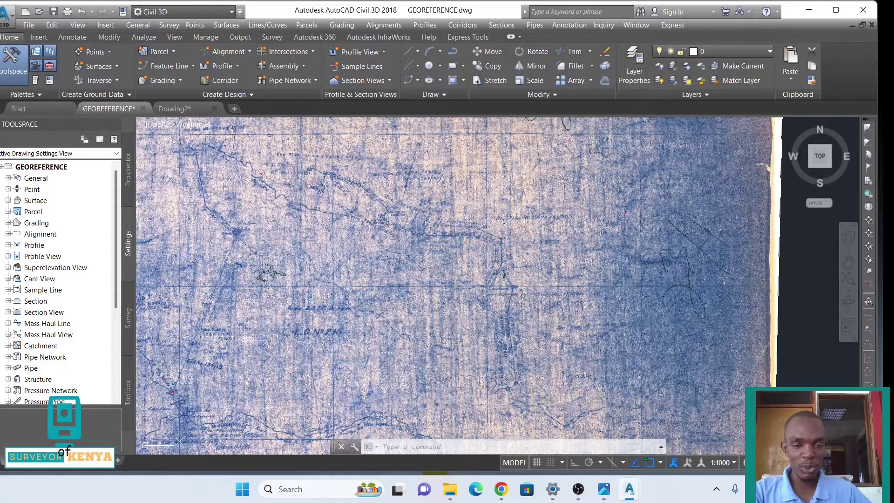
{"action": "scroll", "coordinate": [242, 338], "scroll_direction": "down", "scroll_amount": 5}
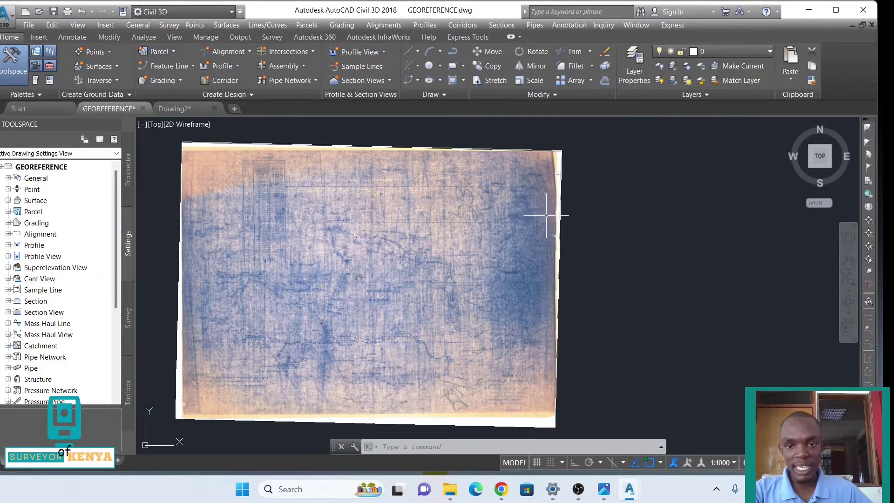
Start scaling the plan with the centre of control point 36 as the base point.
{"action": "left_click", "coordinate": [556, 216]}
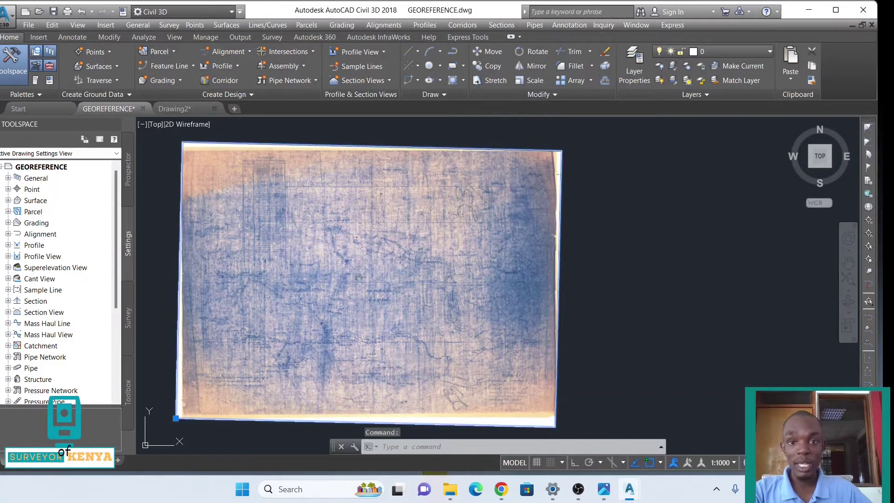
{"action": "left_click", "coordinate": [533, 82]}
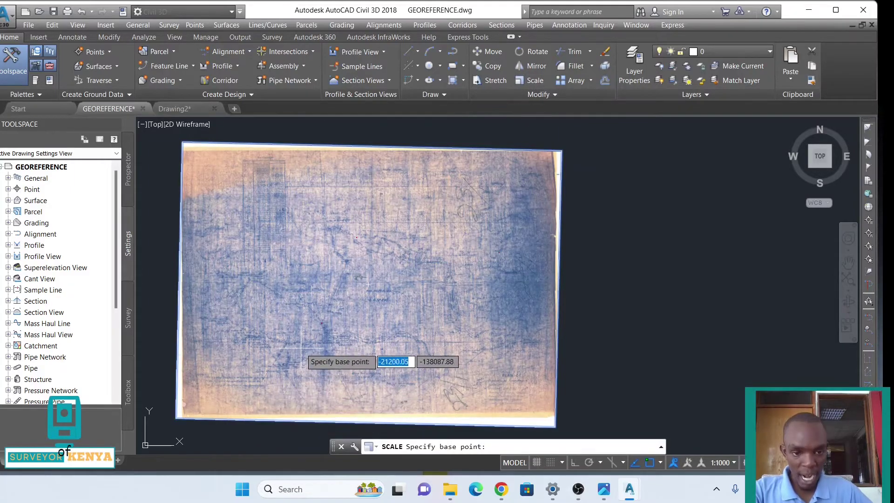
{"action": "scroll", "coordinate": [308, 336], "scroll_direction": "up", "scroll_amount": 8}
{"action": "middle_click_drag", "start_coordinate": [433, 268], "coordinate": [326, 339]}
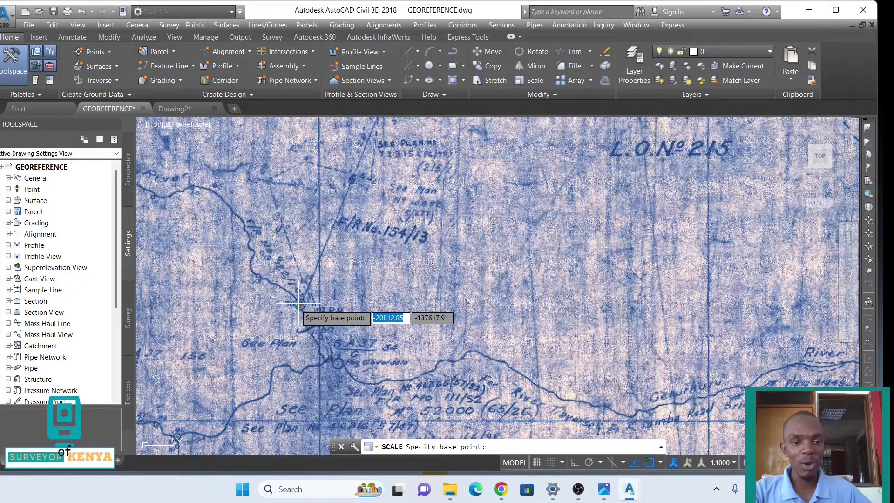
{"action": "scroll", "coordinate": [300, 304], "scroll_direction": "up", "scroll_amount": 5}
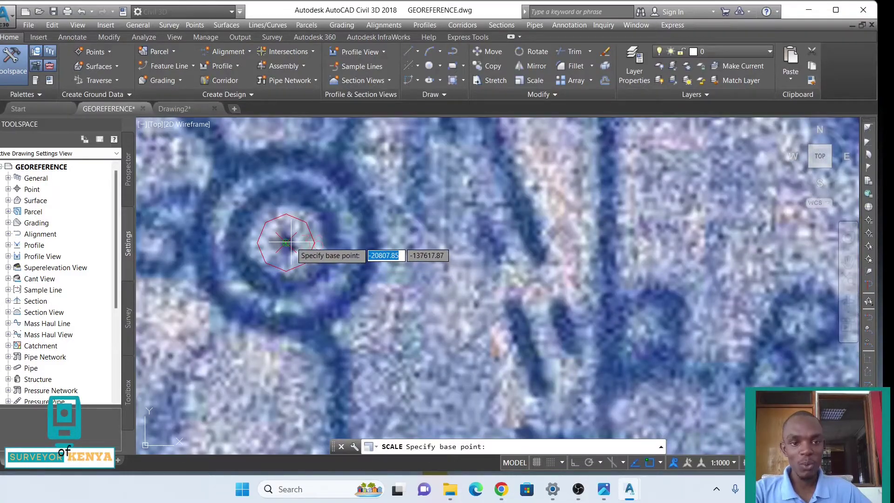
{"action": "left_click", "coordinate": [286, 242]}
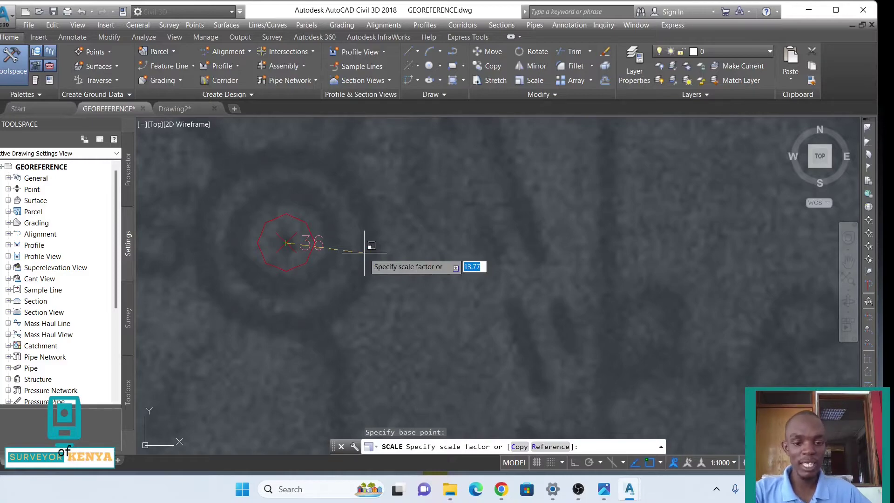
Define the scale's reference length from the centre of control point 36 to the centre of the scanned point C6.
{"action": "type", "text": "R"}
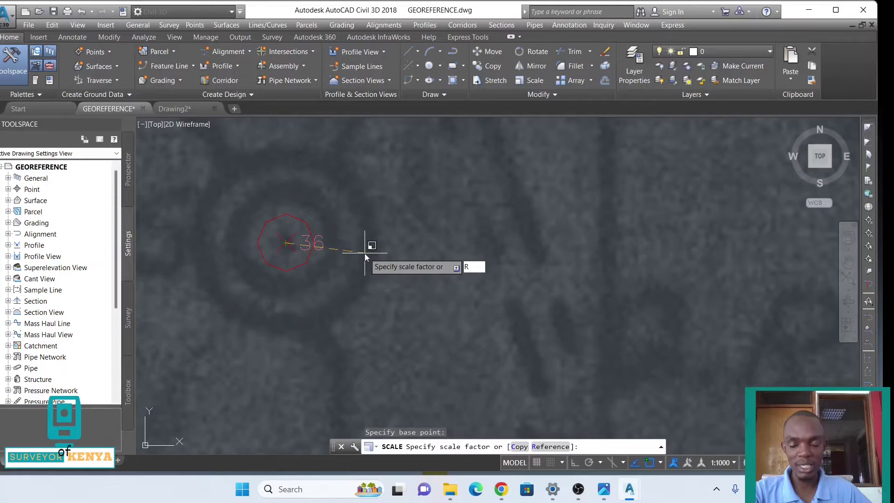
{"action": "key", "text": "Return"}
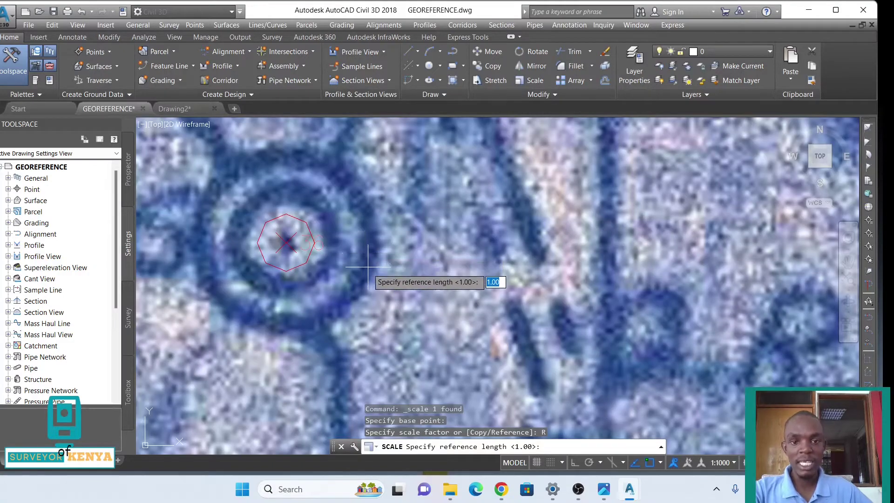
{"action": "left_click", "coordinate": [286, 242]}
{"action": "scroll", "coordinate": [565, 215], "scroll_direction": "down", "scroll_amount": 10}
{"action": "scroll", "coordinate": [410, 241], "scroll_direction": "up", "scroll_amount": 10}
{"action": "scroll", "coordinate": [409, 240], "scroll_direction": "down", "scroll_amount": 5}
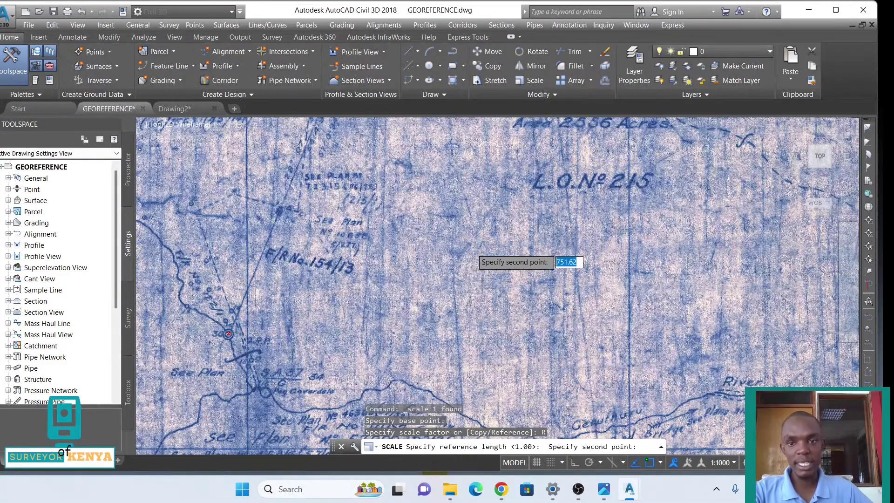
{"action": "scroll", "coordinate": [477, 257], "scroll_direction": "down", "scroll_amount": 5}
{"action": "middle_click_drag", "start_coordinate": [491, 257], "coordinate": [343, 308]}
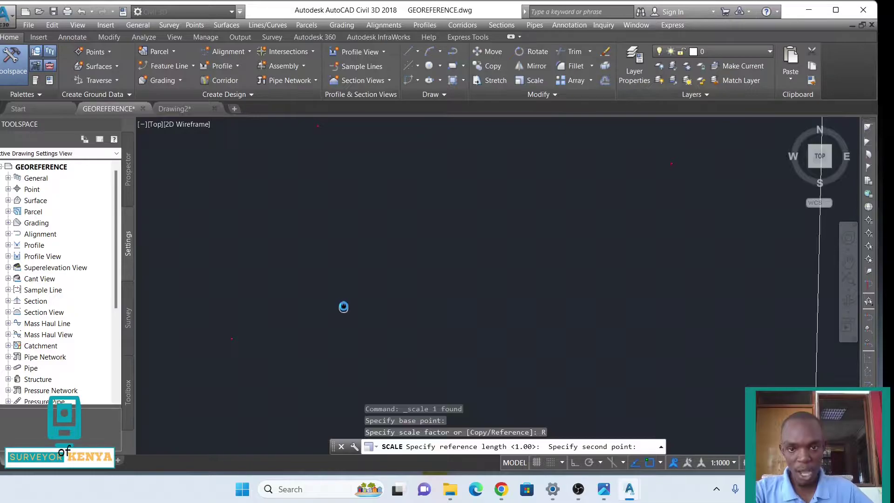
{"action": "scroll", "coordinate": [553, 235], "scroll_direction": "up", "scroll_amount": 5}
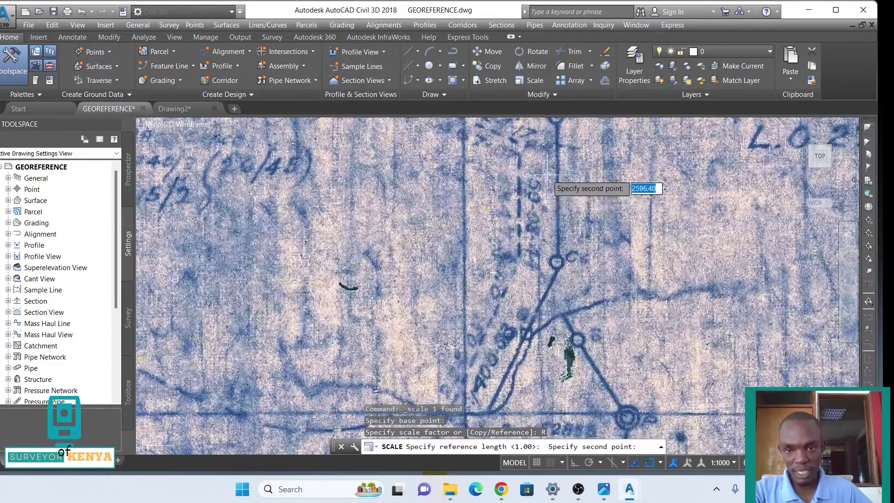
{"action": "scroll", "coordinate": [556, 242], "scroll_direction": "up", "scroll_amount": 5}
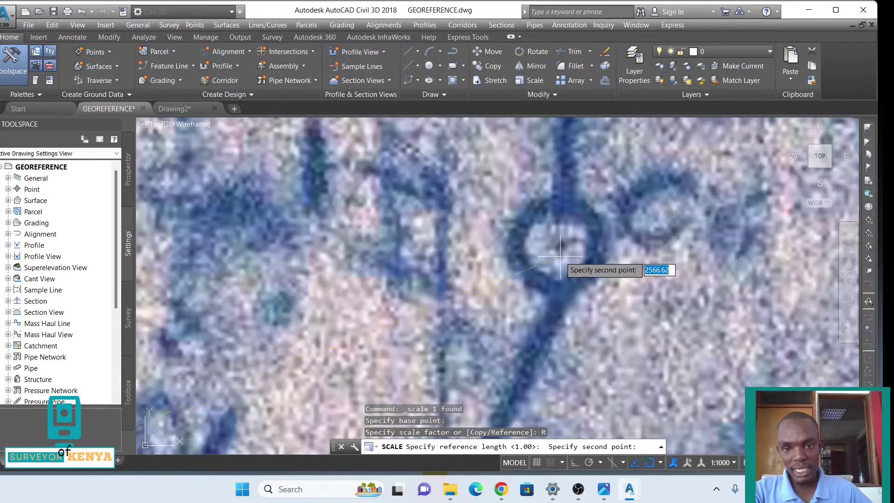
{"action": "left_click", "coordinate": [559, 248]}
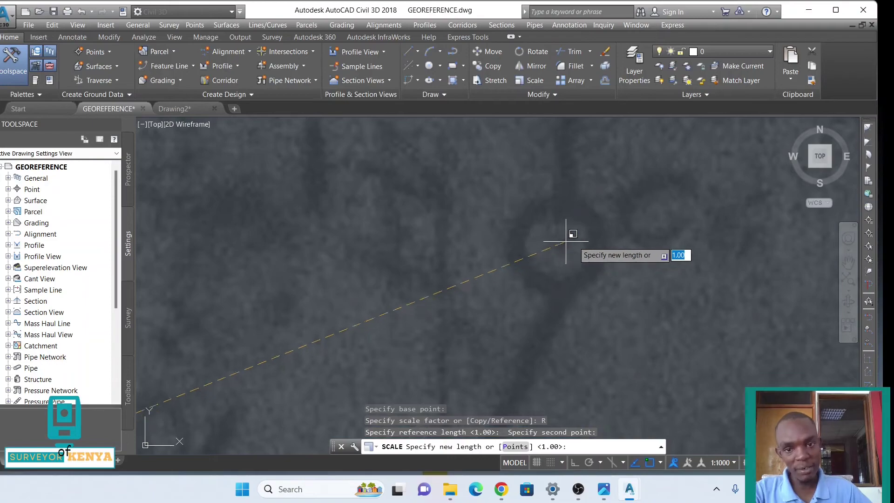
Complete the plan's scaling by setting the new length at the centre of control point C6.
{"action": "middle_click_drag", "start_coordinate": [617, 234], "coordinate": [621, 201]}
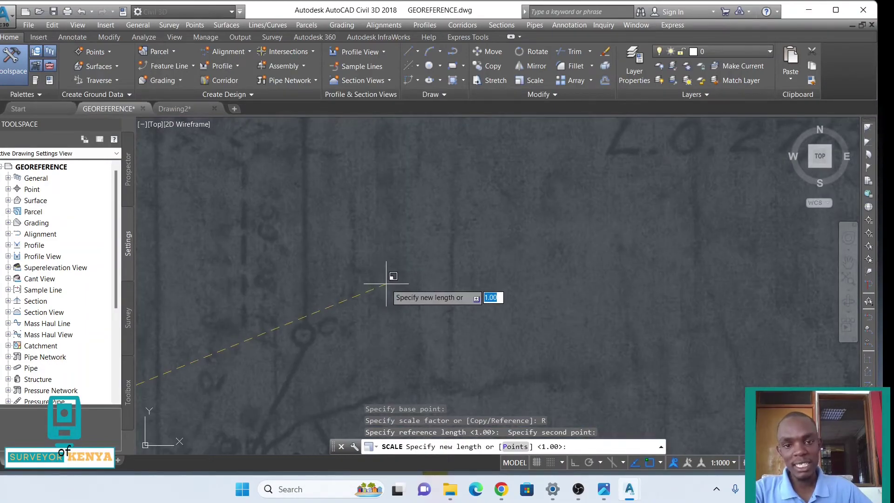
{"action": "scroll", "coordinate": [447, 266], "scroll_direction": "down", "scroll_amount": 4}
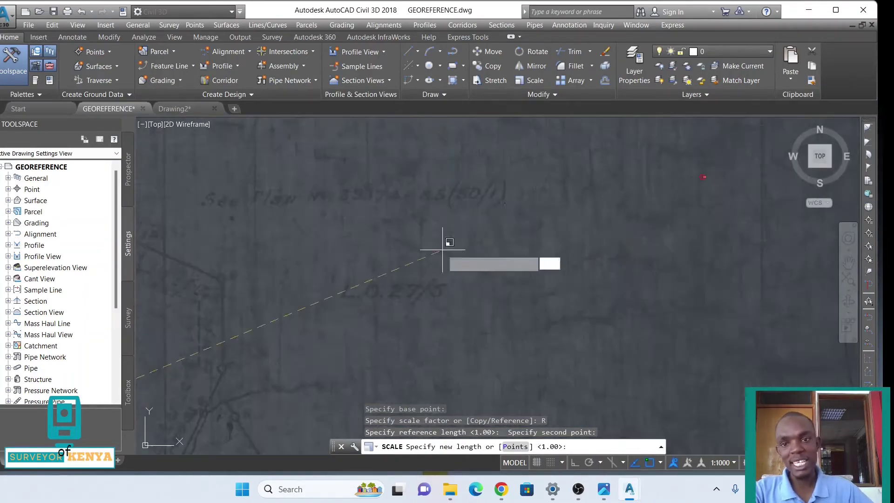
{"action": "middle_click_drag", "start_coordinate": [641, 192], "coordinate": [441, 278]}
{"action": "scroll", "coordinate": [486, 267], "scroll_direction": "up", "scroll_amount": 3}
{"action": "scroll", "coordinate": [553, 225], "scroll_direction": "up", "scroll_amount": 4}
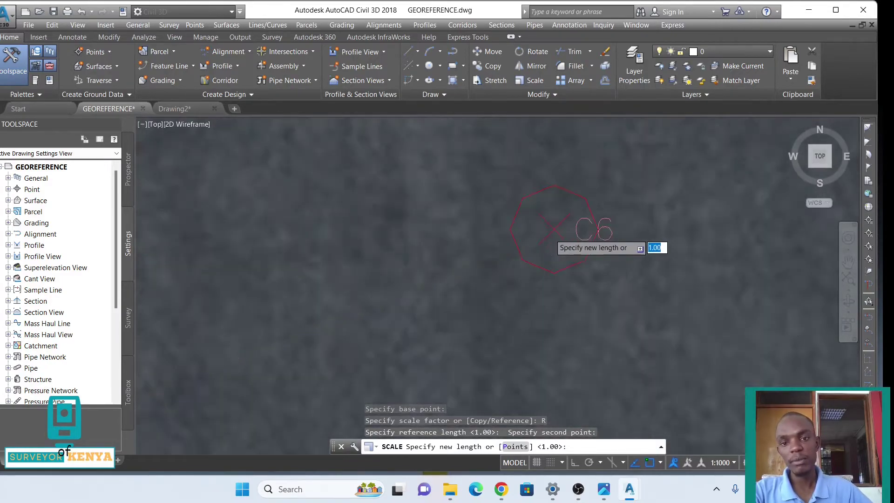
{"action": "left_click", "coordinate": [553, 227]}
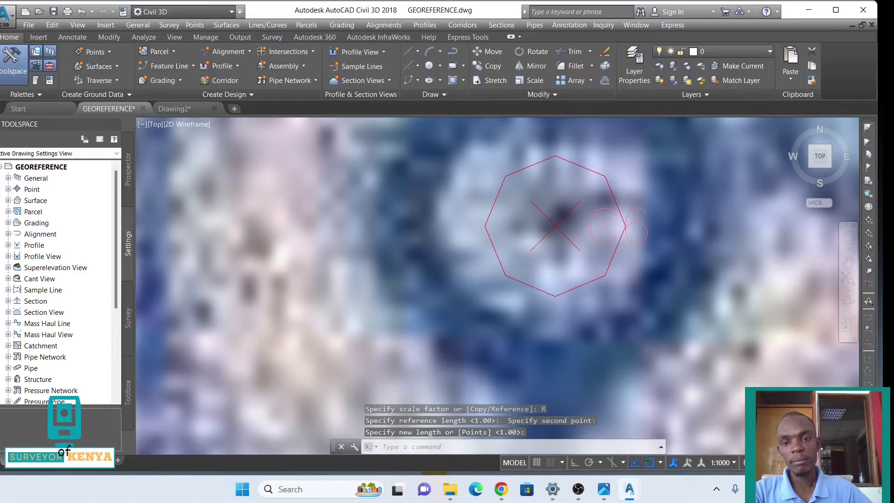
Check the fit of control points C6 and 36 against their scanned points on the rescaled plan.
{"action": "scroll", "coordinate": [554, 226], "scroll_direction": "down", "scroll_amount": 8}
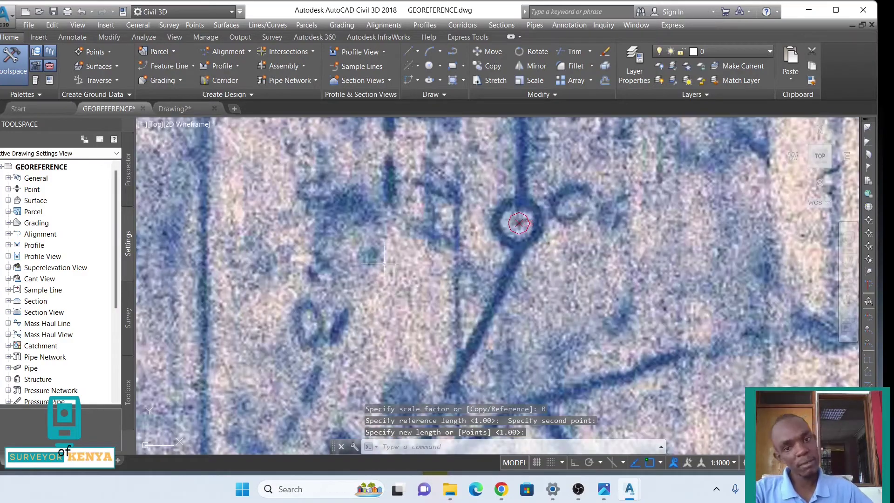
{"action": "scroll", "coordinate": [535, 219], "scroll_direction": "down", "scroll_amount": 3}
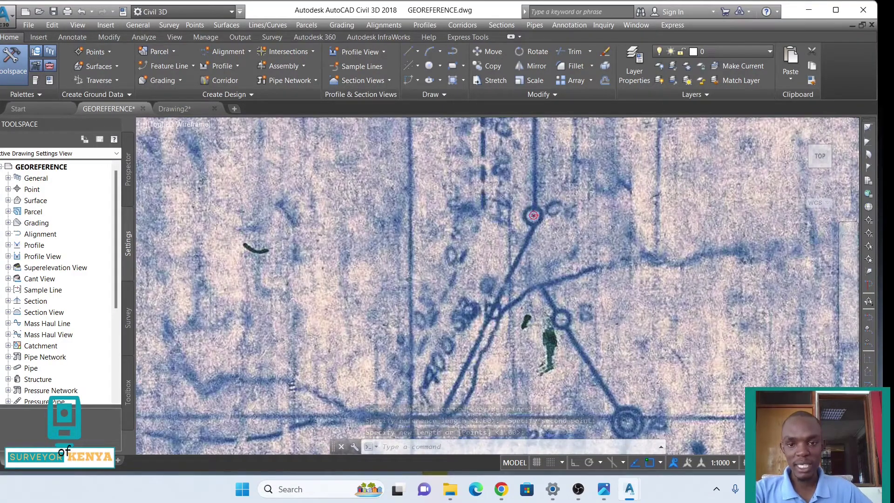
{"action": "scroll", "coordinate": [533, 215], "scroll_direction": "up", "scroll_amount": 3}
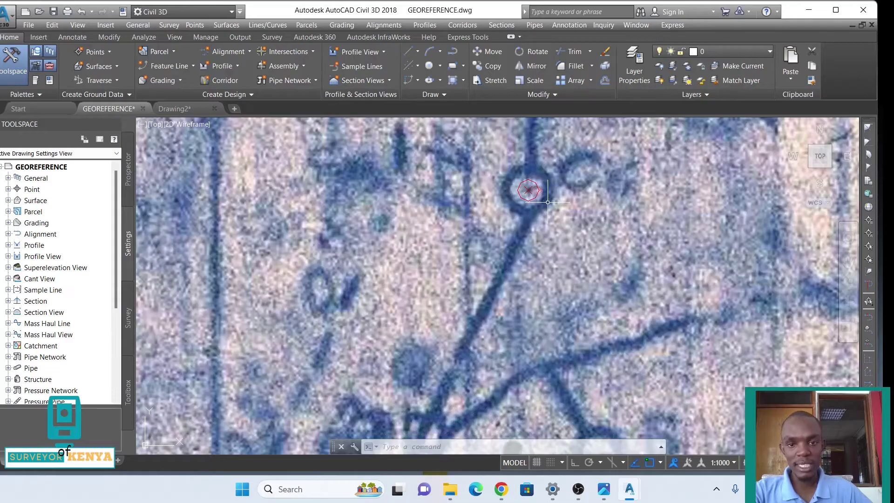
{"action": "scroll", "coordinate": [545, 201], "scroll_direction": "down", "scroll_amount": 8}
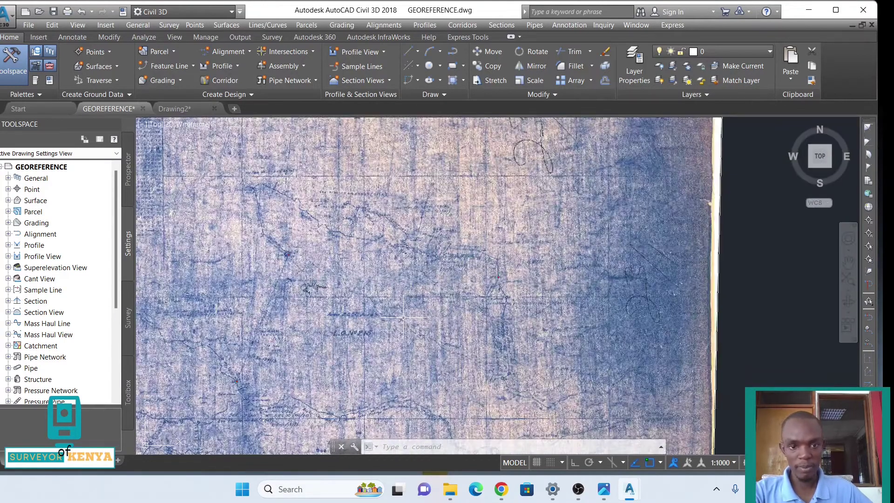
{"action": "scroll", "coordinate": [256, 353], "scroll_direction": "up", "scroll_amount": 5}
{"action": "scroll", "coordinate": [233, 353], "scroll_direction": "down", "scroll_amount": 2}
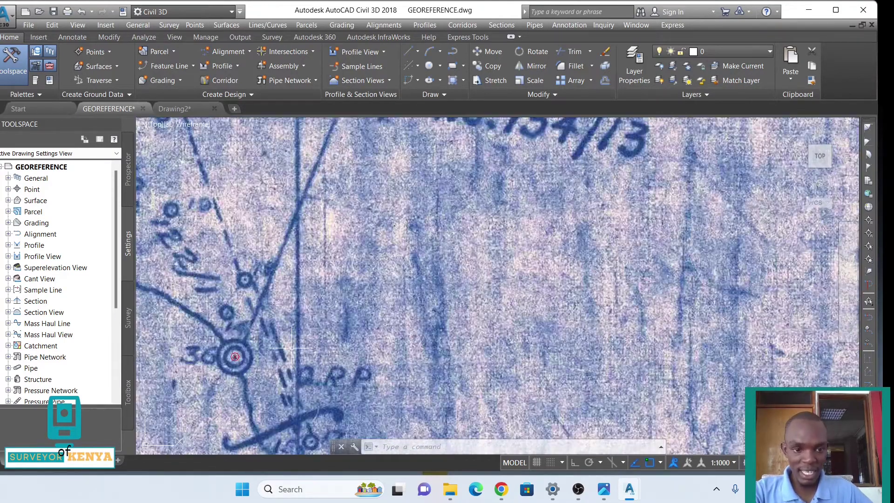
Check the fit of control point IB2 against its scanned point and review the whole georeferenced plan.
{"action": "scroll", "coordinate": [260, 335], "scroll_direction": "down", "scroll_amount": 3}
{"action": "scroll", "coordinate": [269, 319], "scroll_direction": "down", "scroll_amount": 4}
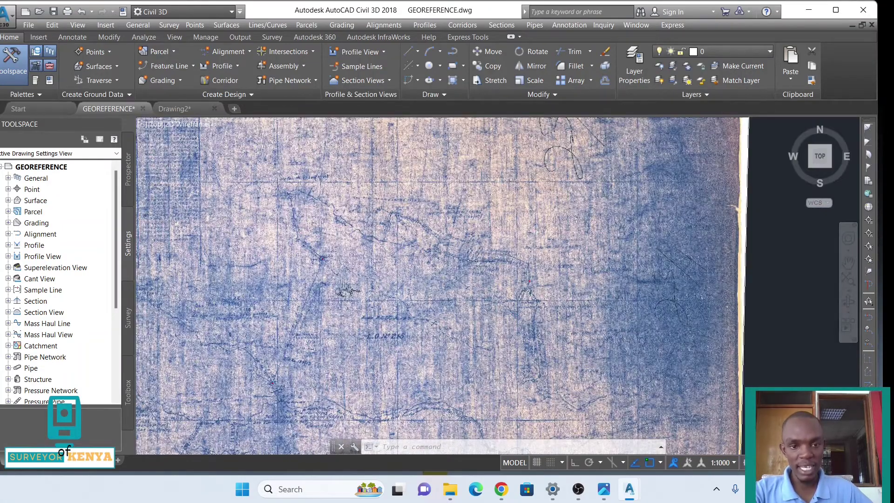
{"action": "scroll", "coordinate": [544, 286], "scroll_direction": "up", "scroll_amount": 8}
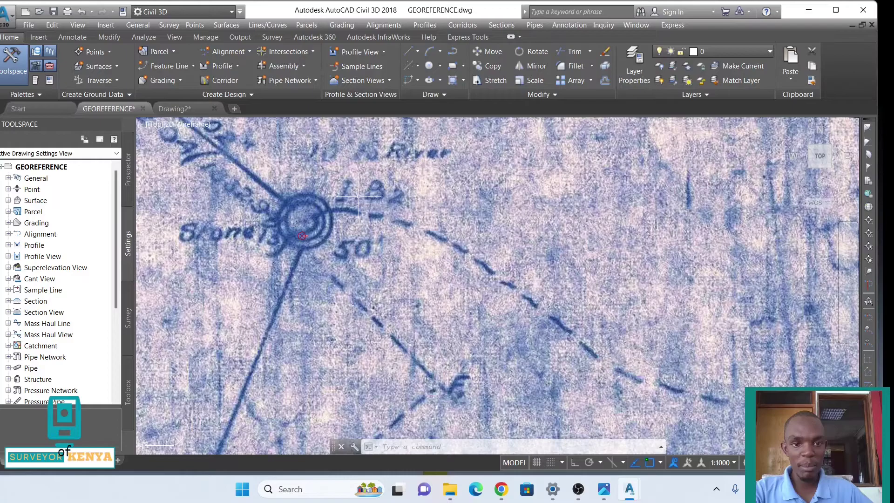
{"action": "scroll", "coordinate": [325, 233], "scroll_direction": "down", "scroll_amount": 8}
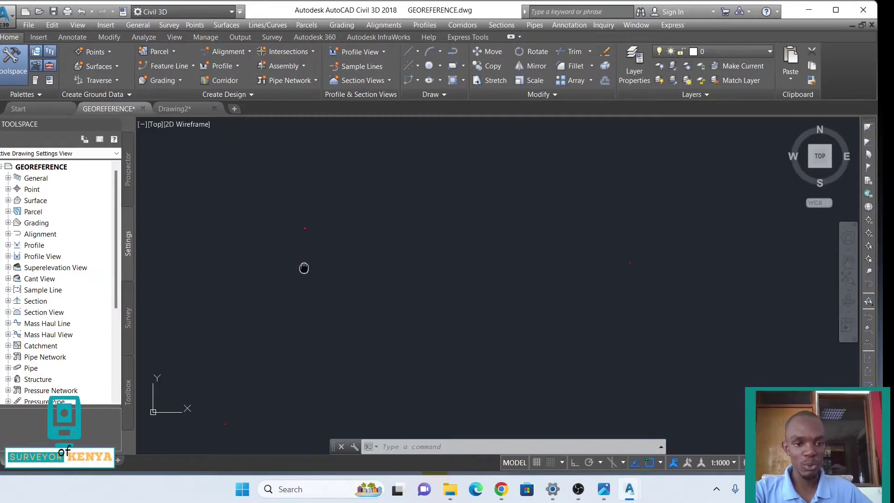
{"action": "middle_click_drag", "start_coordinate": [303, 268], "coordinate": [311, 305]}
{"action": "middle_click_drag", "start_coordinate": [292, 335], "coordinate": [306, 297]}
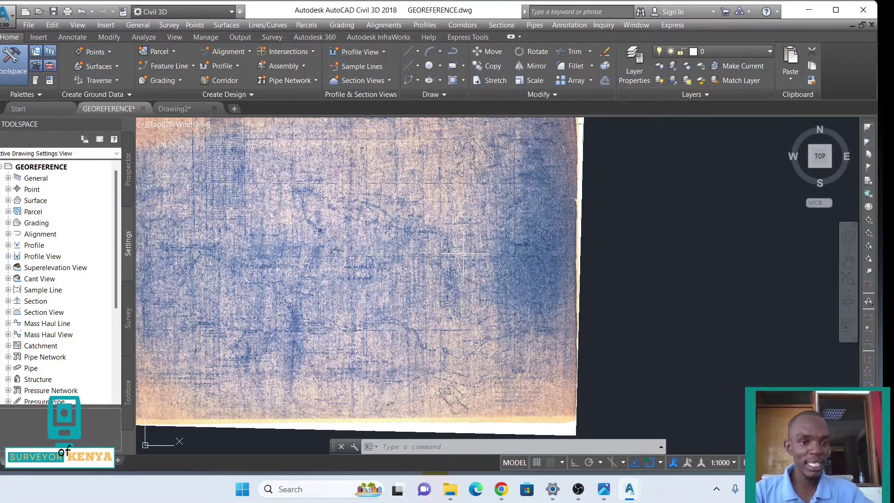
{"action": "scroll", "coordinate": [465, 256], "scroll_direction": "down", "scroll_amount": 5}
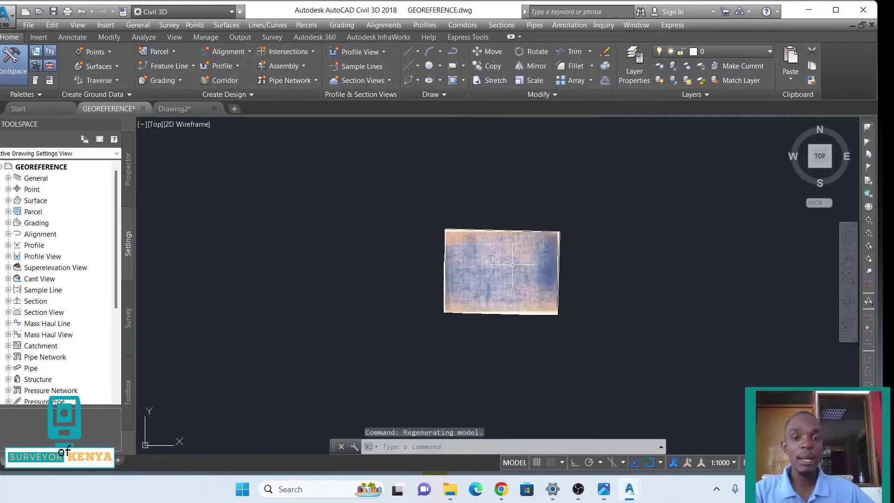
{"action": "scroll", "coordinate": [504, 266], "scroll_direction": "up", "scroll_amount": 6}
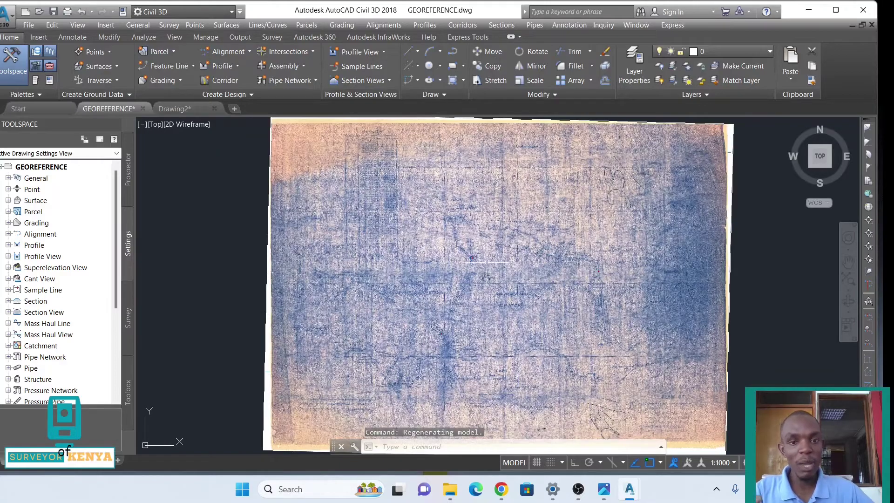
{"action": "scroll", "coordinate": [481, 283], "scroll_direction": "up", "scroll_amount": 5}
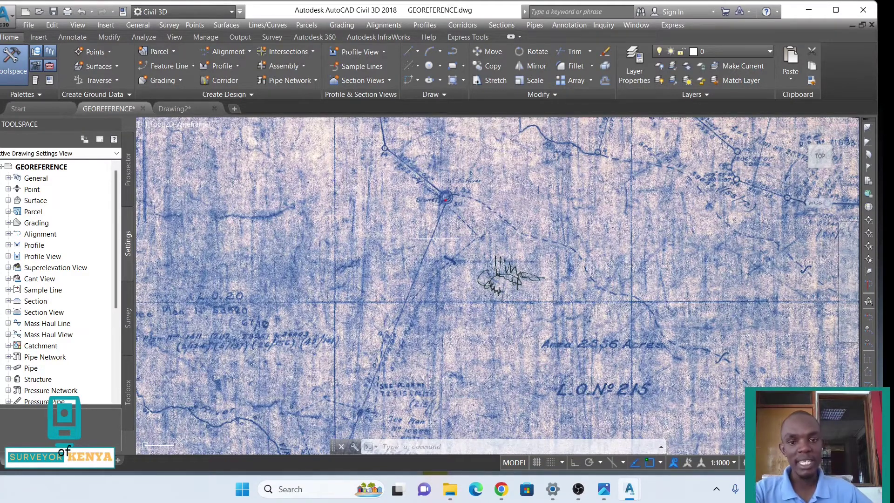
{"action": "scroll", "coordinate": [416, 241], "scroll_direction": "down", "scroll_amount": 4}
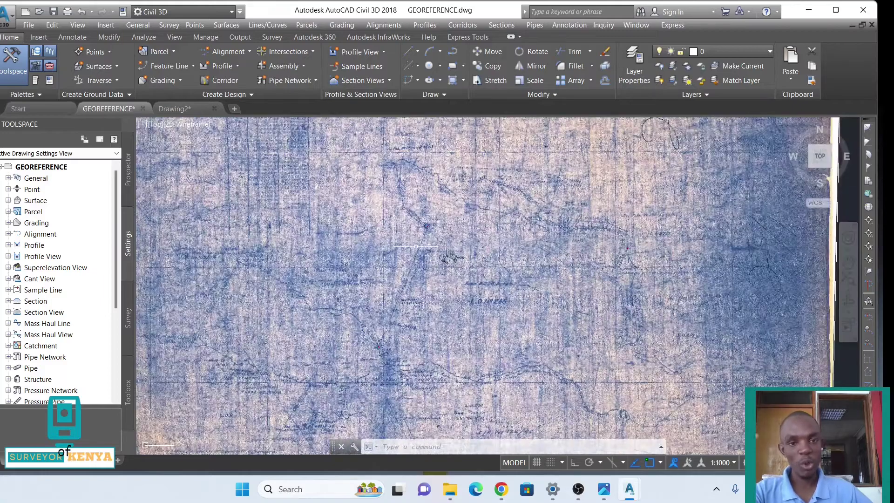
{"action": "scroll", "coordinate": [415, 247], "scroll_direction": "down", "scroll_amount": 3}
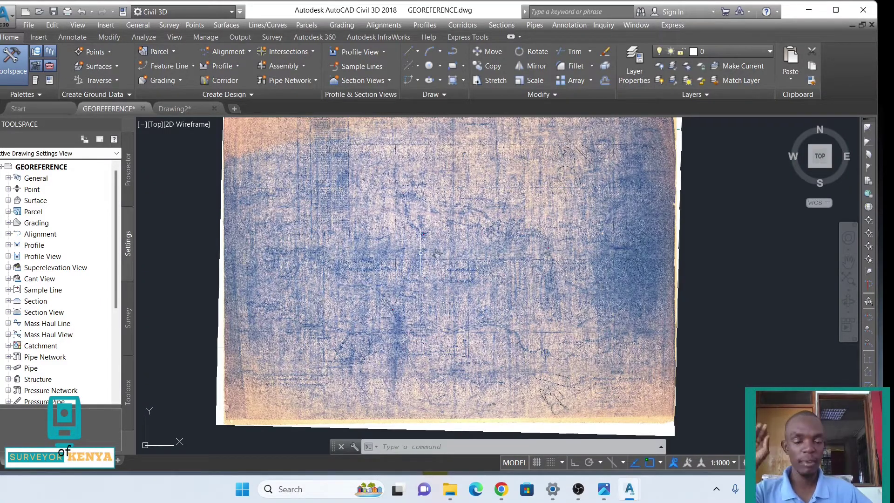
Trace the boundary line from control point 36 through IB2 and point M with a polyline.
{"action": "left_click", "coordinate": [451, 51]}
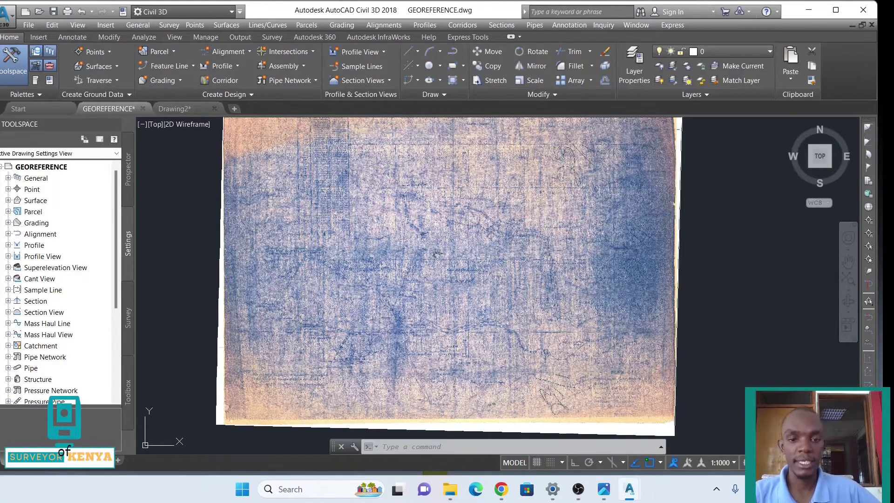
{"action": "scroll", "coordinate": [390, 348], "scroll_direction": "up", "scroll_amount": 6}
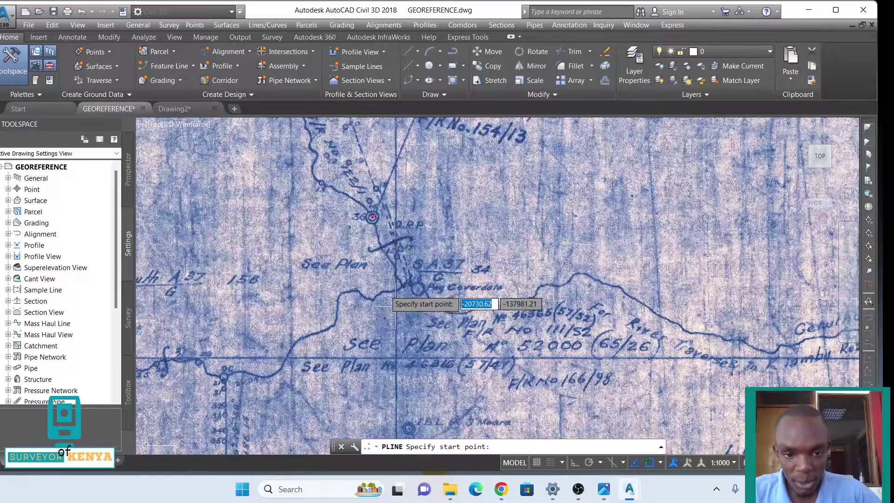
{"action": "left_click", "coordinate": [371, 217]}
{"action": "middle_click_drag", "start_coordinate": [434, 129], "coordinate": [450, 291]}
{"action": "scroll", "coordinate": [450, 291], "scroll_direction": "up", "scroll_amount": 4}
{"action": "left_click", "coordinate": [450, 292]}
{"action": "left_click", "coordinate": [389, 349]}
{"action": "scroll", "coordinate": [390, 333], "scroll_direction": "down", "scroll_amount": 5}
{"action": "scroll", "coordinate": [363, 226], "scroll_direction": "up", "scroll_amount": 5}
{"action": "left_click", "coordinate": [359, 227]}
{"action": "scroll", "coordinate": [359, 228], "scroll_direction": "down", "scroll_amount": 8}
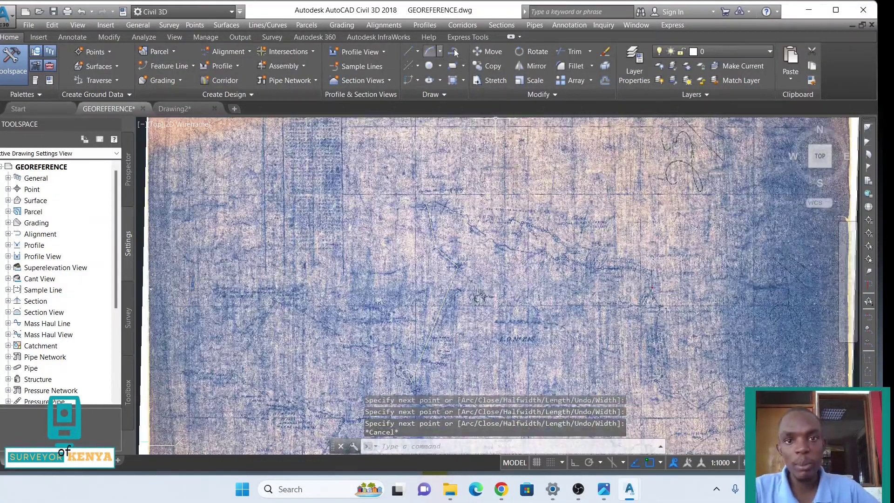
{"action": "key", "text": "Escape"}
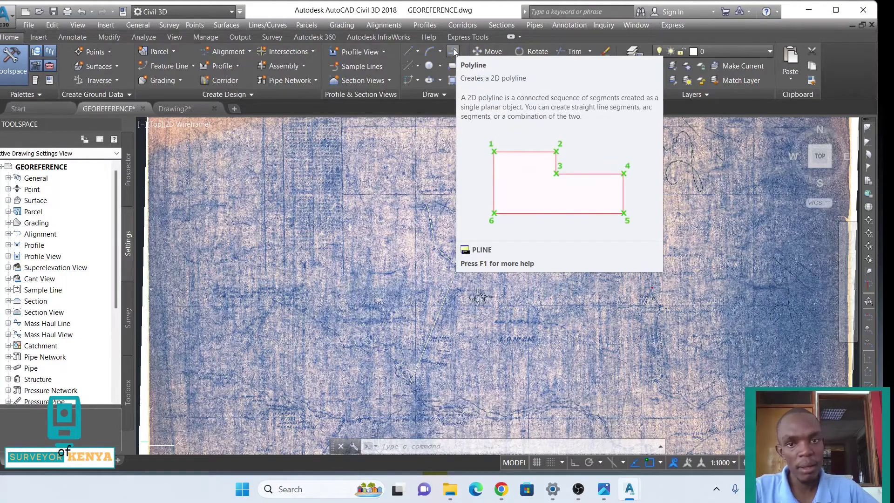
Trace the plan's north-eastern boundary line with a polyline, ending at the corner beside beacon IB1.
{"action": "left_click", "coordinate": [454, 52]}
{"action": "scroll", "coordinate": [539, 303], "scroll_direction": "up", "scroll_amount": 2}
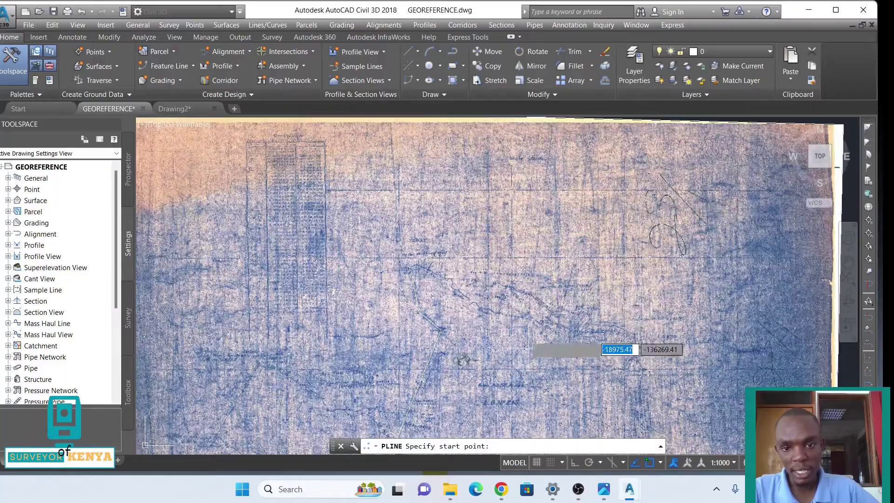
{"action": "scroll", "coordinate": [510, 288], "scroll_direction": "up", "scroll_amount": 5}
{"action": "key", "text": "Escape"}
{"action": "key", "text": "Return"}
{"action": "left_click", "coordinate": [464, 230]}
{"action": "left_click", "coordinate": [517, 251]}
{"action": "left_click", "coordinate": [538, 250]}
{"action": "scroll", "coordinate": [545, 306], "scroll_direction": "down", "scroll_amount": 3}
{"action": "scroll", "coordinate": [479, 320], "scroll_direction": "down", "scroll_amount": 3}
{"action": "scroll", "coordinate": [368, 308], "scroll_direction": "up", "scroll_amount": 5}
{"action": "left_click", "coordinate": [275, 293]}
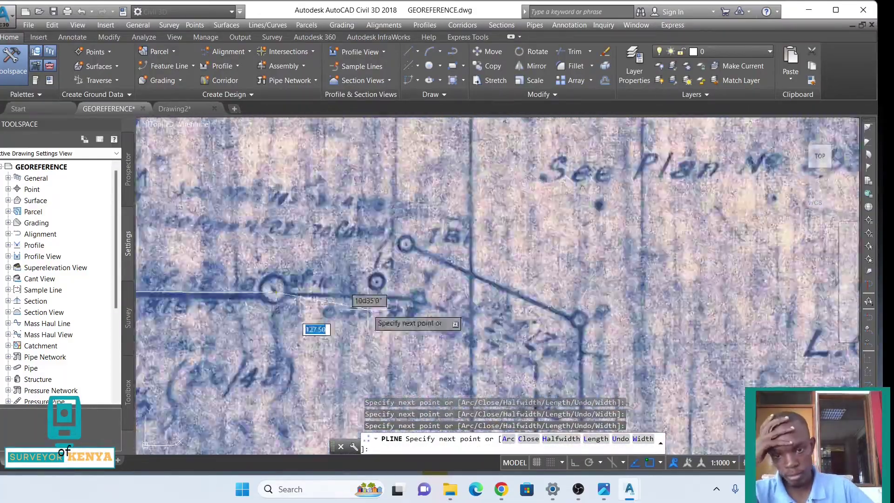
{"action": "left_click", "coordinate": [413, 297]}
{"action": "key", "text": "Escape"}
Trace the next boundary segments near beacon IB1 with a separate polyline.
{"action": "middle_click_drag", "start_coordinate": [404, 325], "coordinate": [415, 243]}
{"action": "key", "text": "Return"}
{"action": "scroll", "coordinate": [553, 363], "scroll_direction": "up", "scroll_amount": 5}
{"action": "key", "text": "Escape"}
{"action": "key", "text": "Return"}
{"action": "left_click", "coordinate": [568, 341]}
{"action": "left_click", "coordinate": [608, 319]}
{"action": "scroll", "coordinate": [608, 319], "scroll_direction": "down", "scroll_amount": 5}
{"action": "key", "text": "Escape"}
Trace the long straight boundary line running south-west in the lower part of the plan with a polyline.
{"action": "scroll", "coordinate": [629, 222], "scroll_direction": "down", "scroll_amount": 5}
{"action": "key", "text": "Return"}
{"action": "scroll", "coordinate": [467, 253], "scroll_direction": "up", "scroll_amount": 5}
{"action": "left_click", "coordinate": [488, 186]}
{"action": "scroll", "coordinate": [419, 280], "scroll_direction": "down", "scroll_amount": 4}
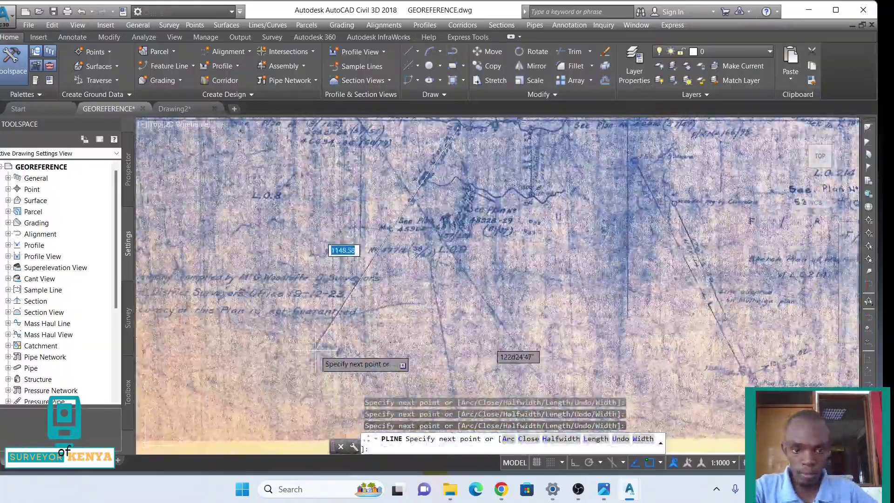
{"action": "key", "text": "Escape"}
Trace the remaining short boundary lines in the southern part of the plan with separate polylines.
{"action": "key", "text": "Return"}
{"action": "left_click", "coordinate": [411, 181]}
{"action": "key", "text": "Escape"}
{"action": "key", "text": "Return"}
{"action": "left_click", "coordinate": [669, 349]}
{"action": "middle_click_drag", "start_coordinate": [557, 296], "coordinate": [546, 226]}
{"action": "key", "text": "Escape"}
Trace the south-eastern boundary past the "Peg fence" note with a polyline, following each bend westwards.
{"action": "left_click", "coordinate": [451, 52]}
{"action": "left_click", "coordinate": [604, 207]}
{"action": "left_click", "coordinate": [494, 228]}
{"action": "scroll", "coordinate": [495, 227], "scroll_direction": "down", "scroll_amount": 3}
{"action": "scroll", "coordinate": [329, 309], "scroll_direction": "up", "scroll_amount": 4}
{"action": "left_click", "coordinate": [439, 215]}
{"action": "left_click", "coordinate": [433, 230]}
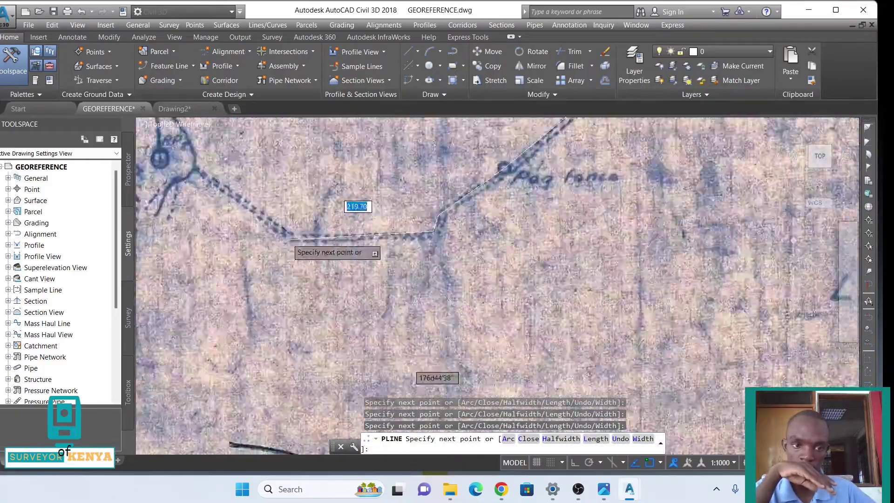
{"action": "key", "text": "Escape"}
Create a blue layer named !Rivers and make it the current layer.
{"action": "scroll", "coordinate": [455, 385], "scroll_direction": "down", "scroll_amount": 9}
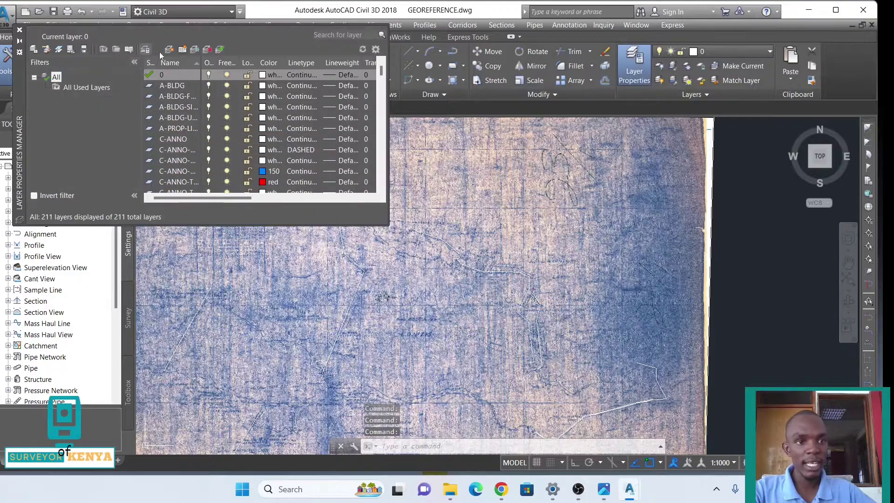
{"action": "left_click", "coordinate": [171, 52]}
{"action": "type", "text": "1"}
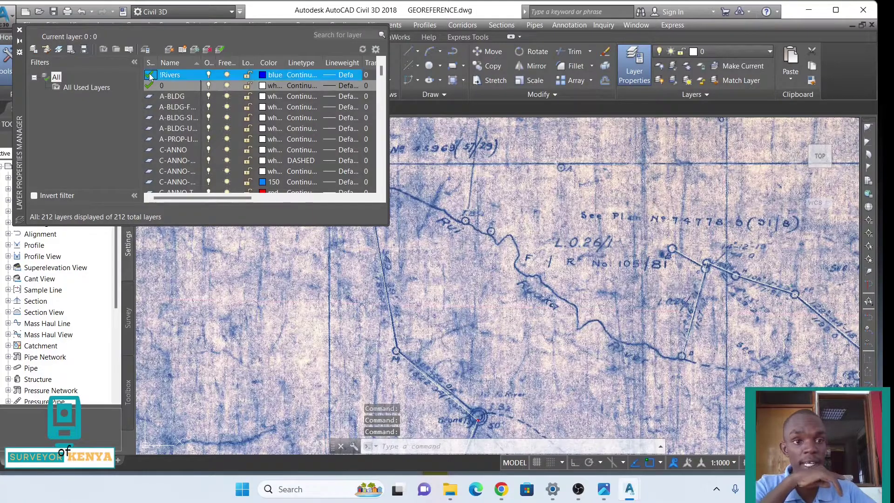
{"action": "double_click", "coordinate": [149, 74]}
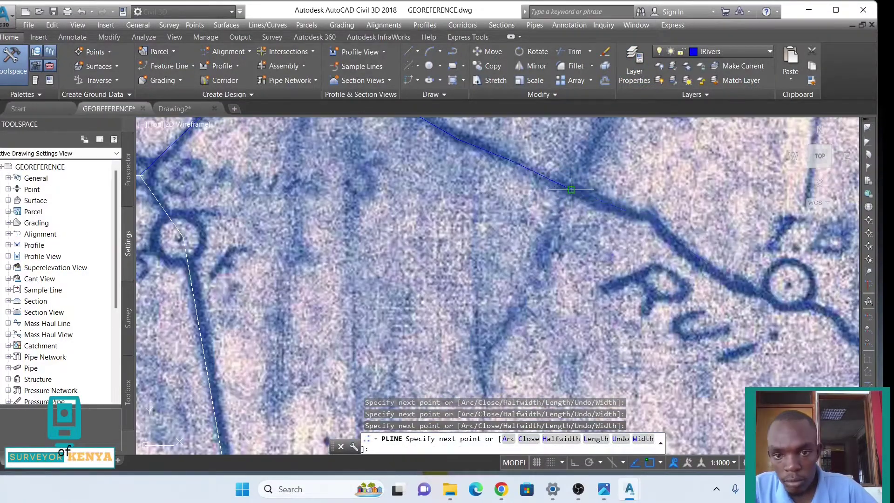
Trace the river courses with polylines on the !Rivers layer, including the dashed course starting at IB2.
{"action": "scroll", "coordinate": [528, 280], "scroll_direction": "down", "scroll_amount": 4}
{"action": "scroll", "coordinate": [443, 176], "scroll_direction": "up", "scroll_amount": 4}
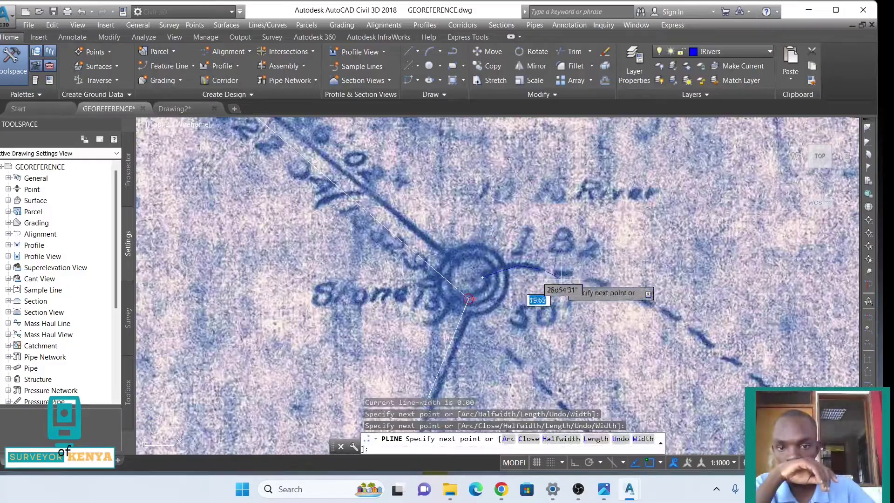
{"action": "scroll", "coordinate": [639, 343], "scroll_direction": "up", "scroll_amount": 4}
{"action": "scroll", "coordinate": [614, 343], "scroll_direction": "up", "scroll_amount": 5}
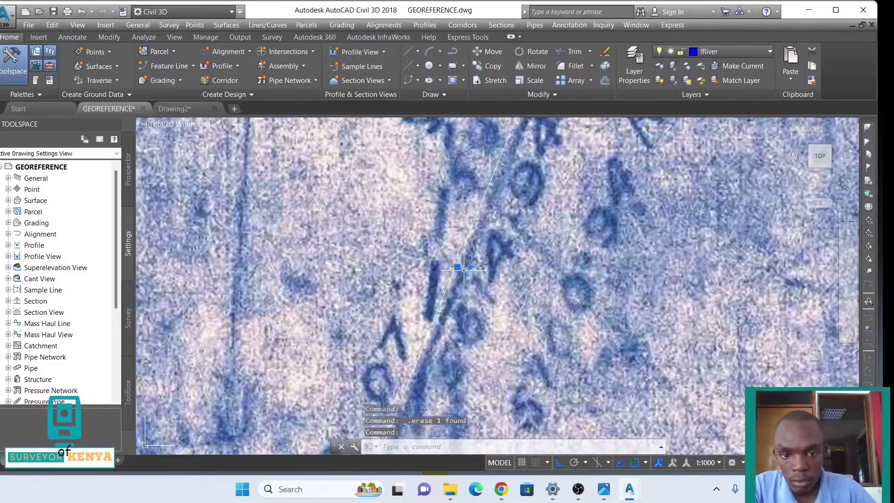
Hide the scanned survey plan, leaving only the traced linework displayed.
{"action": "mouse_move", "coordinate": [463, 269]}
{"action": "middle_mouse_down"}
{"action": "mouse_move", "coordinate": [438, 173]}
{"action": "mouse_move", "coordinate": [447, 117]}
{"action": "middle_mouse_up"}
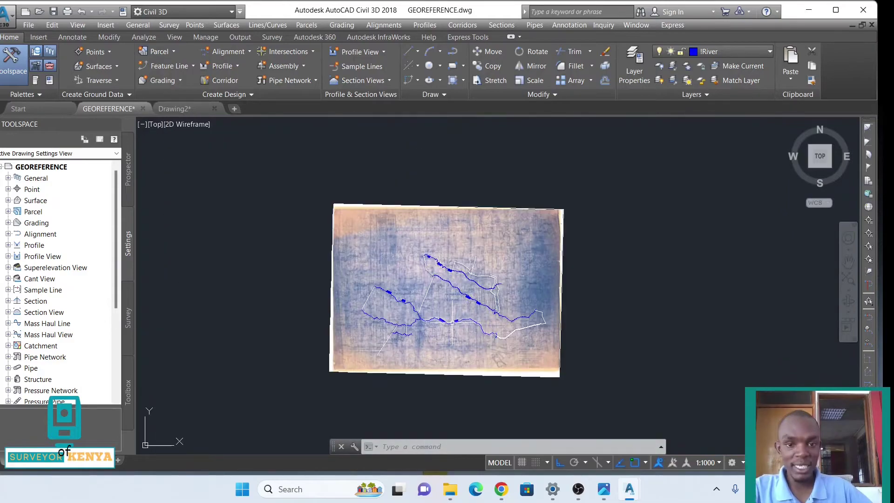
{"action": "scroll", "coordinate": [375, 248], "scroll_direction": "up", "scroll_amount": 1}
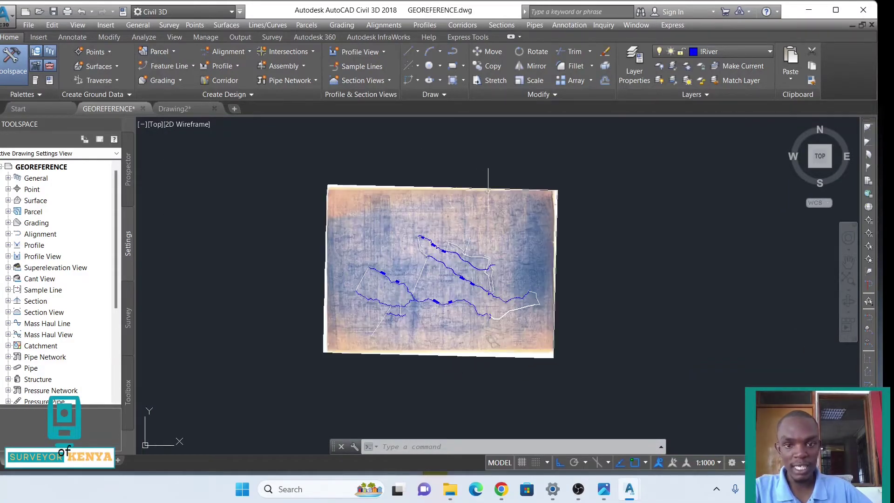
{"action": "left_click", "coordinate": [485, 189]}
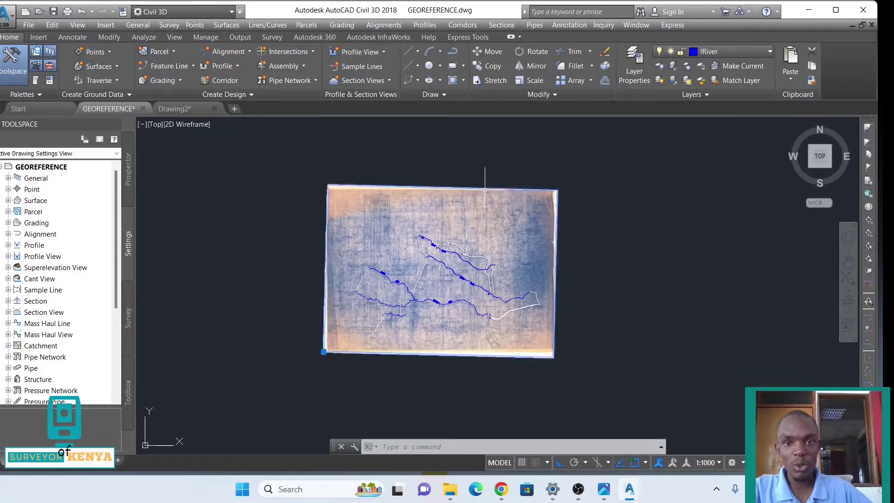
{"action": "right_click", "coordinate": [609, 234]}
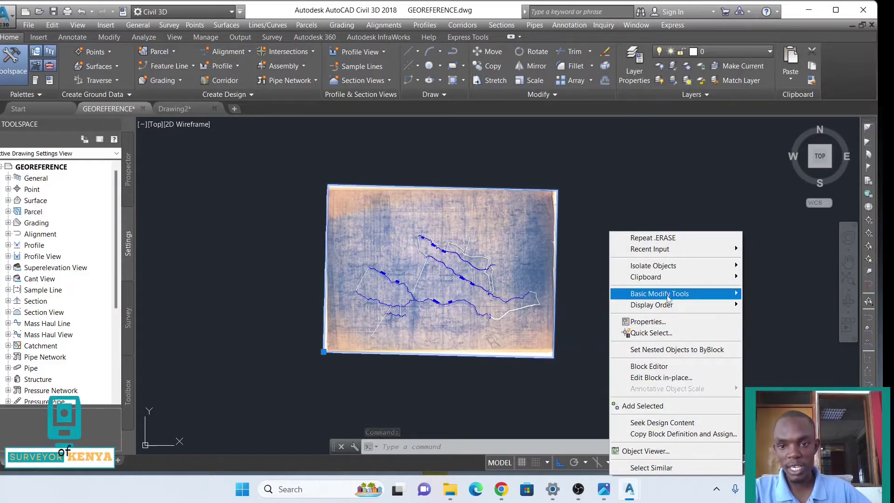
{"action": "mouse_move", "coordinate": [658, 270]}
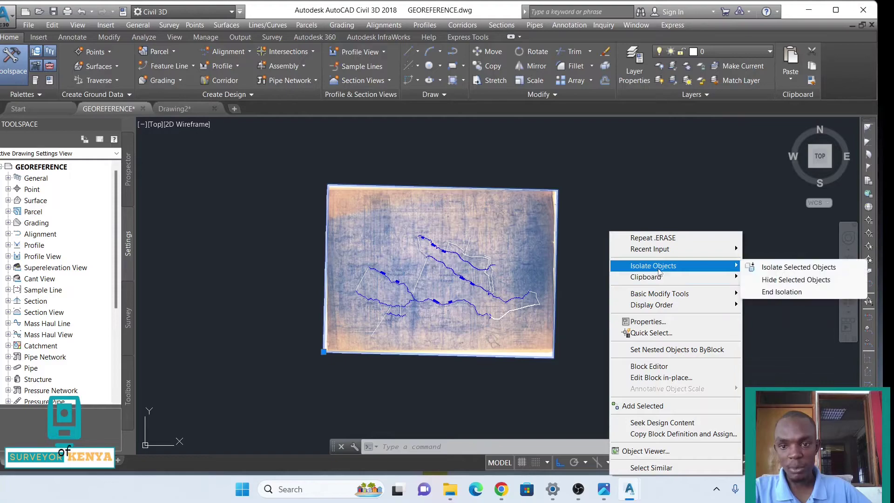
{"action": "left_click", "coordinate": [772, 279]}
Examine the traced boundaries and rivers without the scanned plan behind them.
{"action": "scroll", "coordinate": [427, 251], "scroll_direction": "up", "scroll_amount": 5}
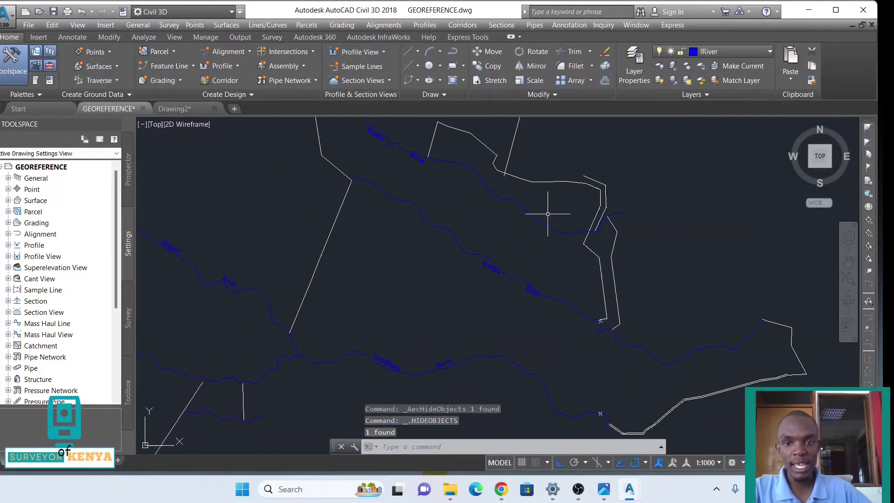
{"action": "middle_click_drag", "start_coordinate": [445, 303], "coordinate": [497, 285]}
{"action": "scroll", "coordinate": [497, 286], "scroll_direction": "down", "scroll_amount": 2}
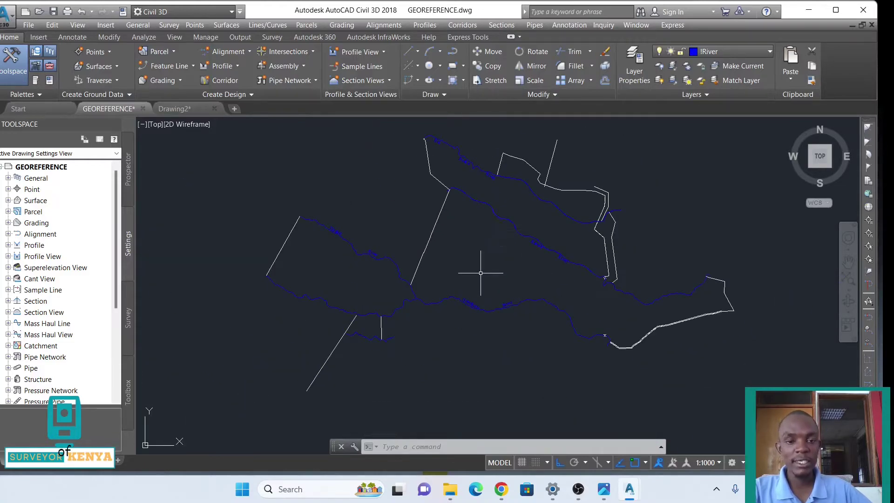
{"action": "middle_click_drag", "start_coordinate": [493, 322], "coordinate": [497, 298]}
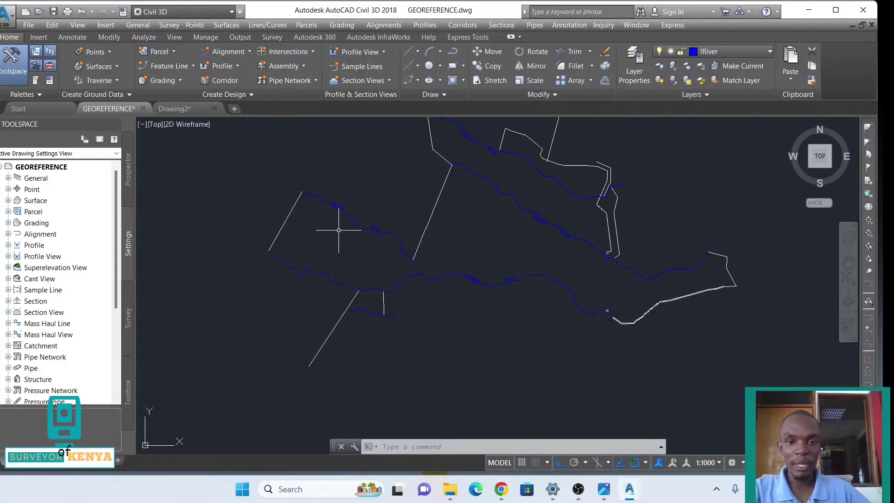
{"action": "scroll", "coordinate": [551, 298], "scroll_direction": "down", "scroll_amount": 2}
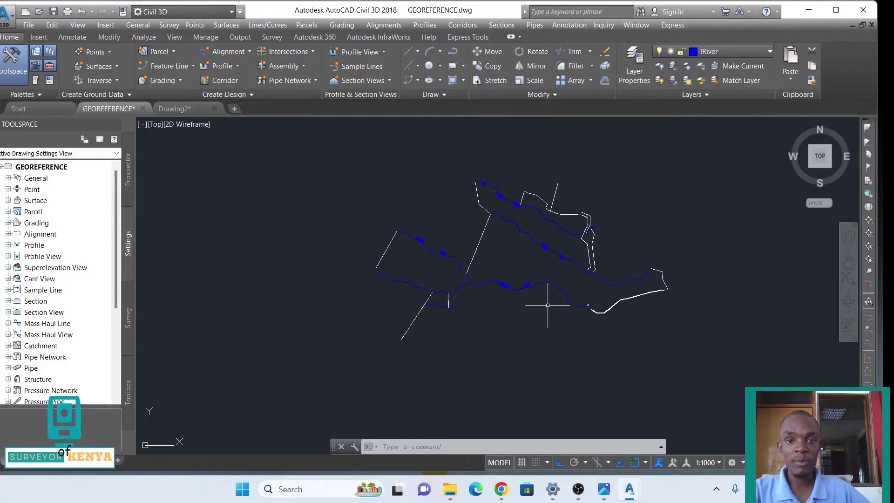